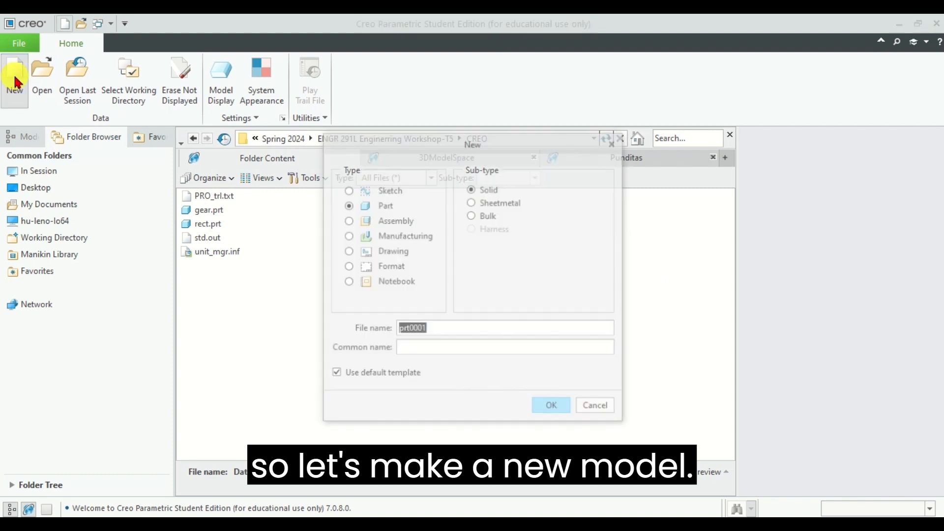
Step: Create a new solid part named "naming" using the default template
{"action": "left_click", "coordinate": [477, 327]}
{"action": "type", "text": "am"}
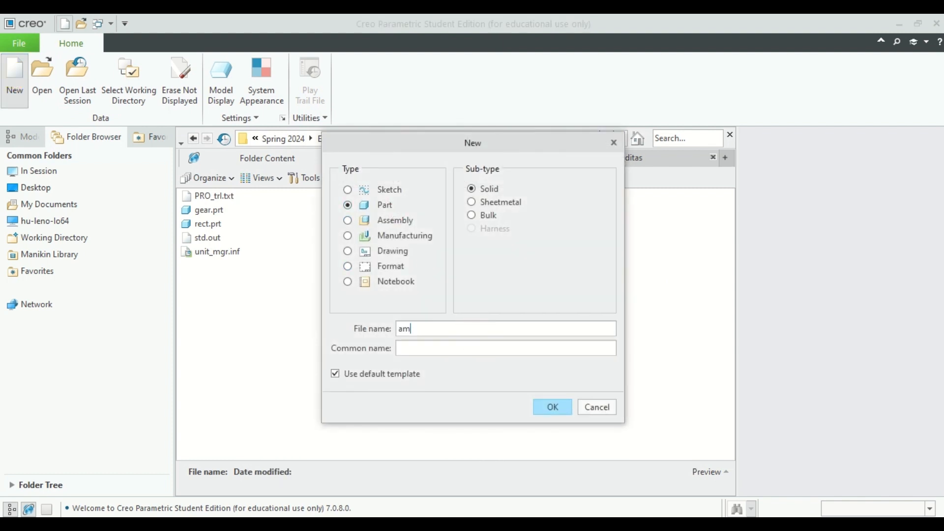
{"action": "key", "text": "BackSpace"}
{"action": "key", "text": "BackSpace"}
{"action": "type", "text": "naming"}
{"action": "key", "text": "Return"}
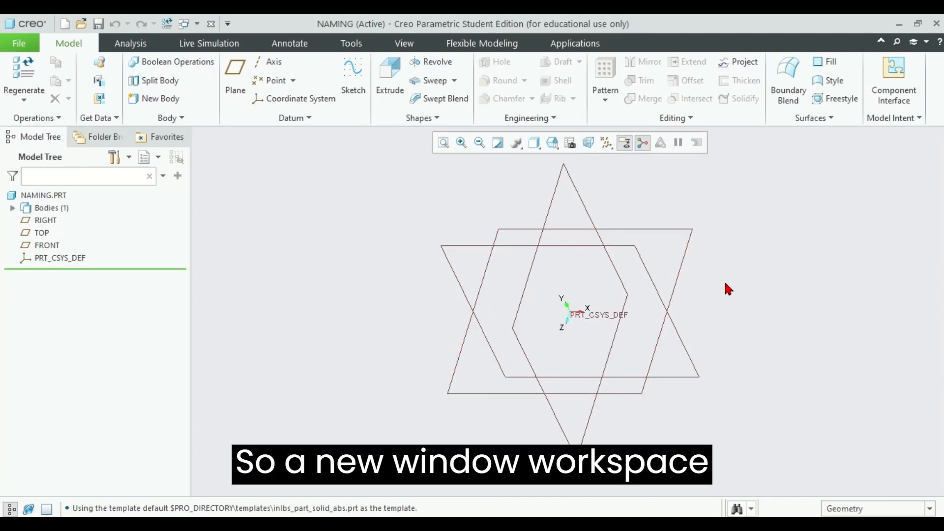
Step: Examine the default datum planes from different angles and restore the standard orientation
{"action": "middle_click_drag", "start_coordinate": [728, 289], "coordinate": [736, 215]}
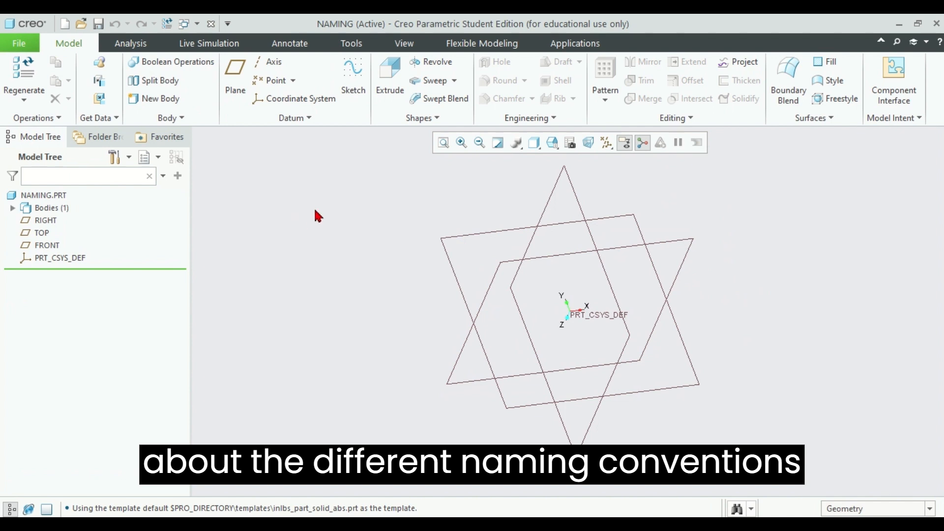
{"action": "middle_click_drag", "start_coordinate": [329, 229], "coordinate": [429, 244]}
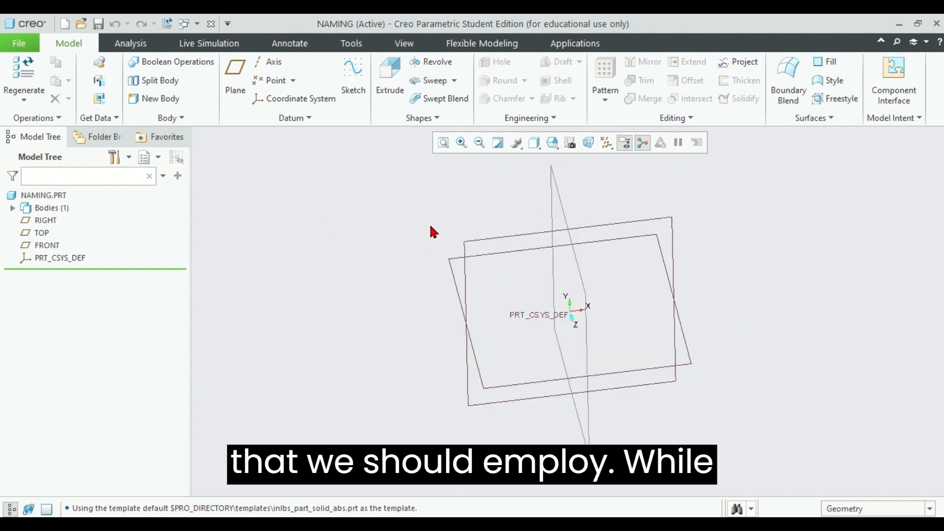
{"action": "middle_click_drag", "start_coordinate": [366, 246], "coordinate": [367, 238]}
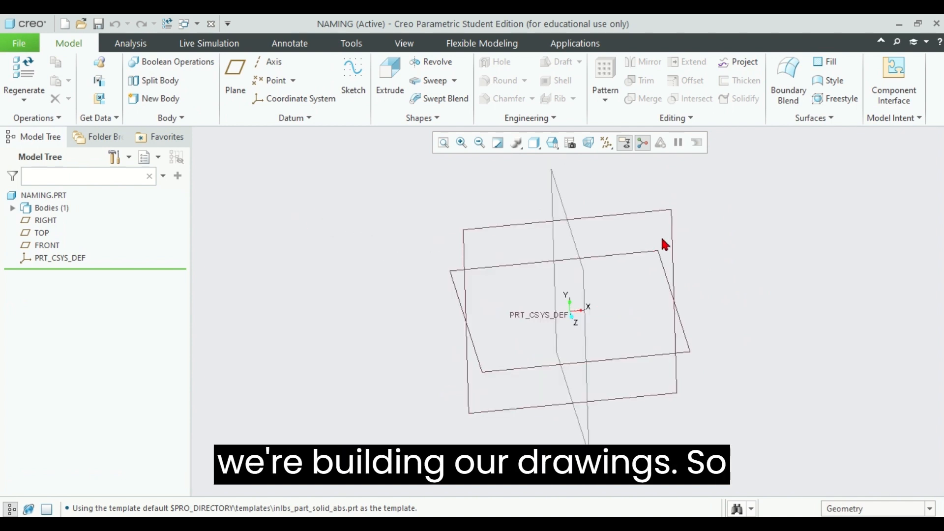
{"action": "left_click", "coordinate": [417, 43]}
{"action": "left_click", "coordinate": [413, 98]}
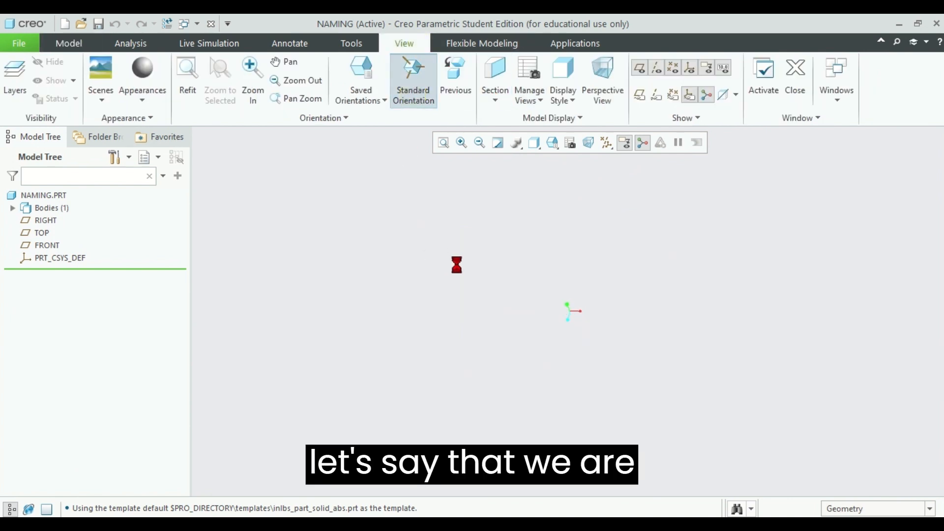
{"action": "left_click", "coordinate": [42, 222]}
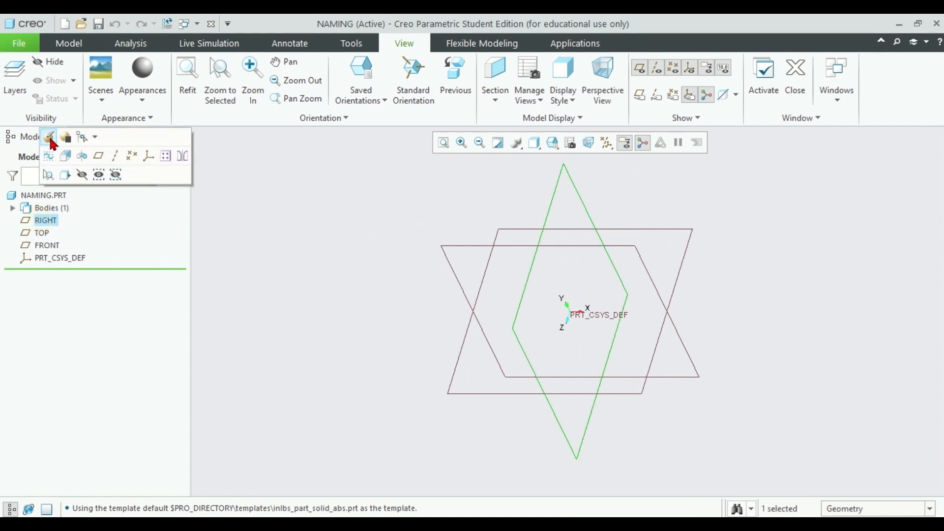
{"action": "left_click", "coordinate": [49, 138]}
{"action": "left_click", "coordinate": [13, 209]}
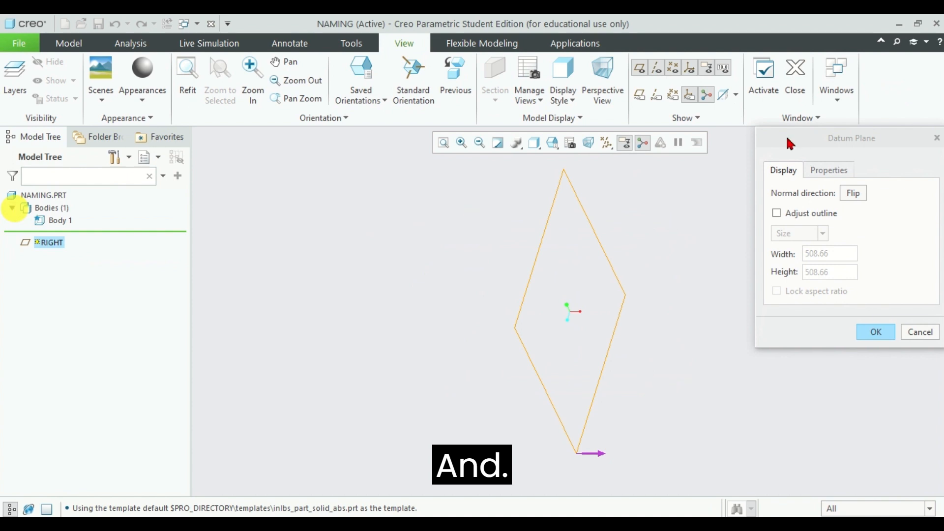
{"action": "left_click", "coordinate": [936, 139]}
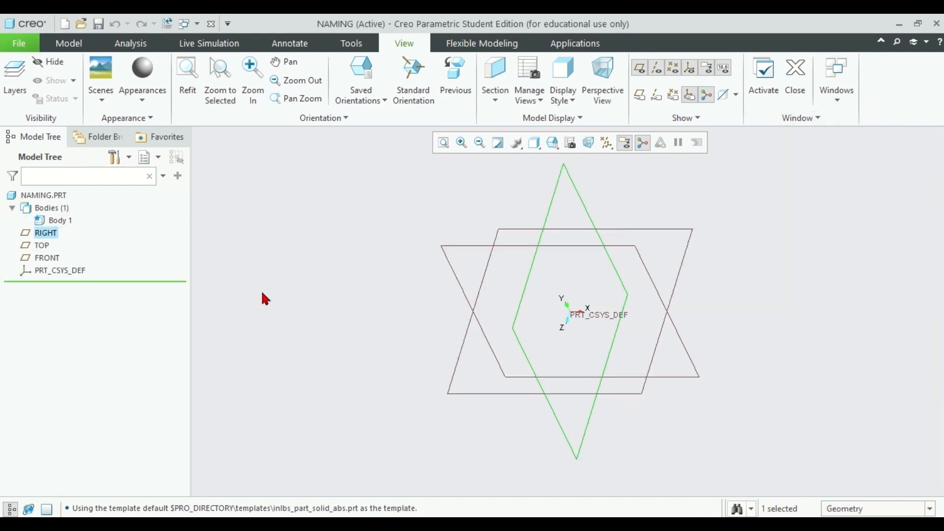
Step: Hide the RIGHT and FRONT datum planes, leaving the TOP plane shown
{"action": "double_click", "coordinate": [43, 234]}
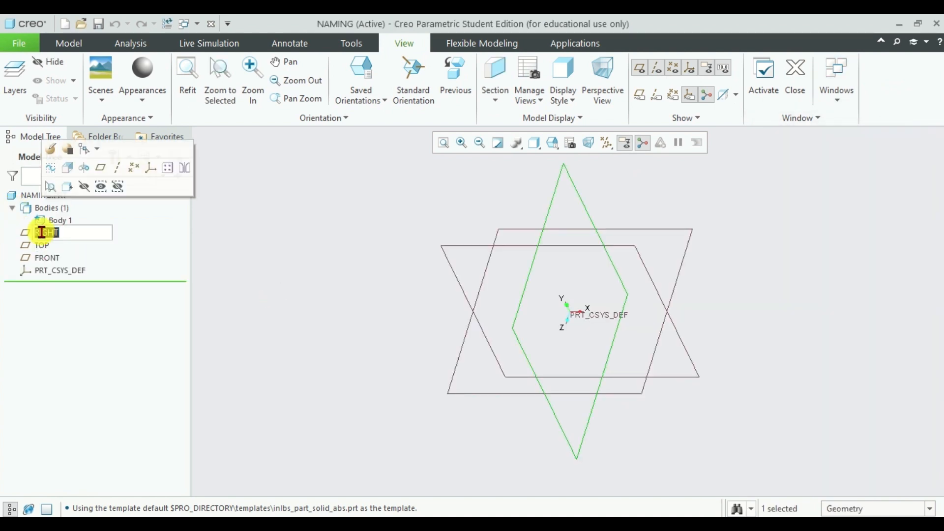
{"action": "left_click", "coordinate": [84, 187]}
{"action": "left_click", "coordinate": [42, 257]}
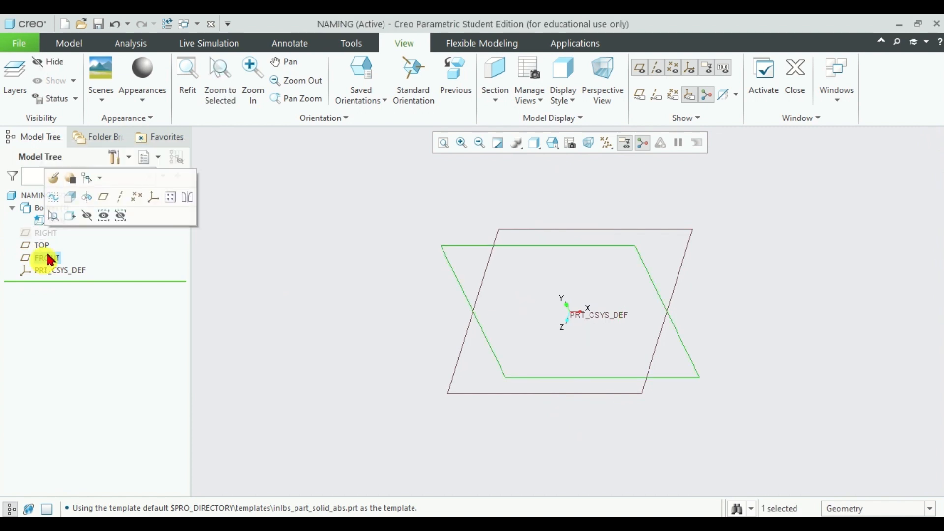
{"action": "left_click", "coordinate": [89, 215]}
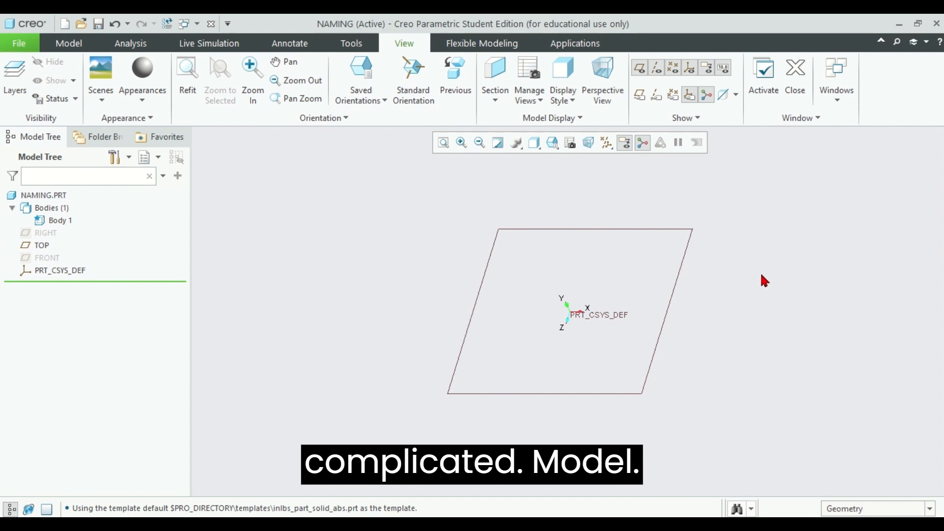
Step: From the saved TOP orientation, sketch a square on the TOP datum plane with one corner at the origin and finish the sketch
{"action": "middle_click_drag", "start_coordinate": [763, 281], "coordinate": [781, 280]}
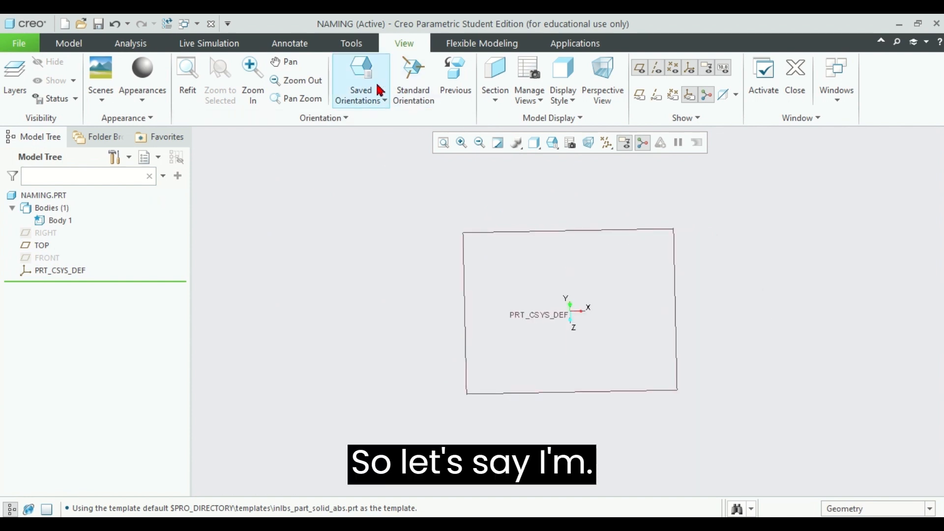
{"action": "left_click", "coordinate": [359, 74]}
{"action": "left_click", "coordinate": [364, 203]}
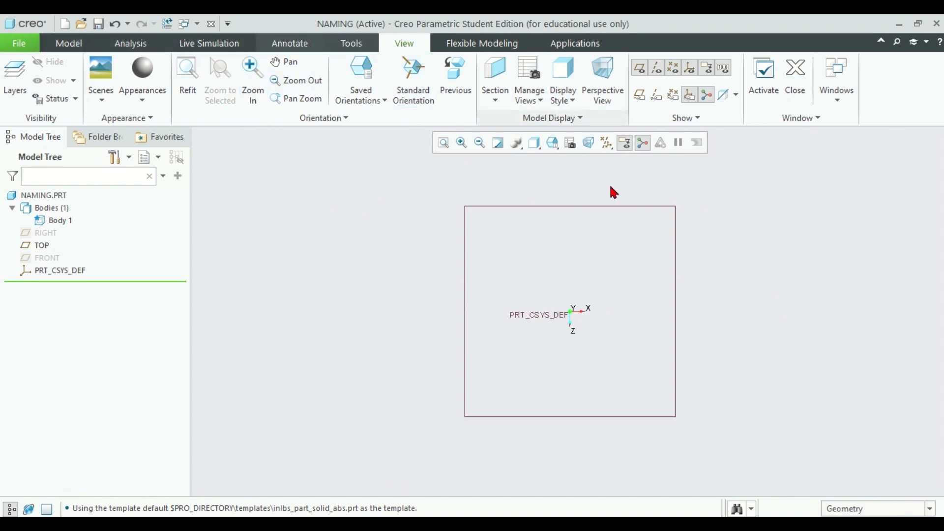
{"action": "left_click", "coordinate": [68, 43]}
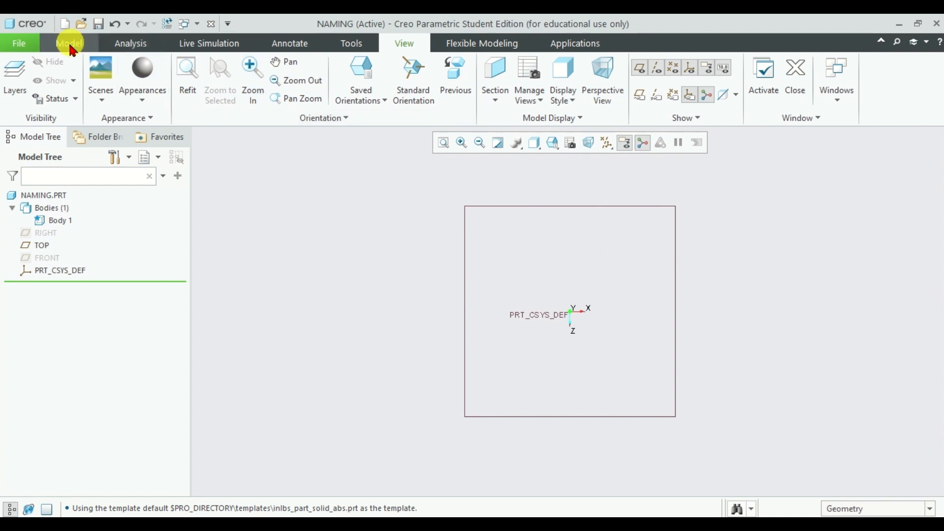
{"action": "left_click", "coordinate": [352, 78]}
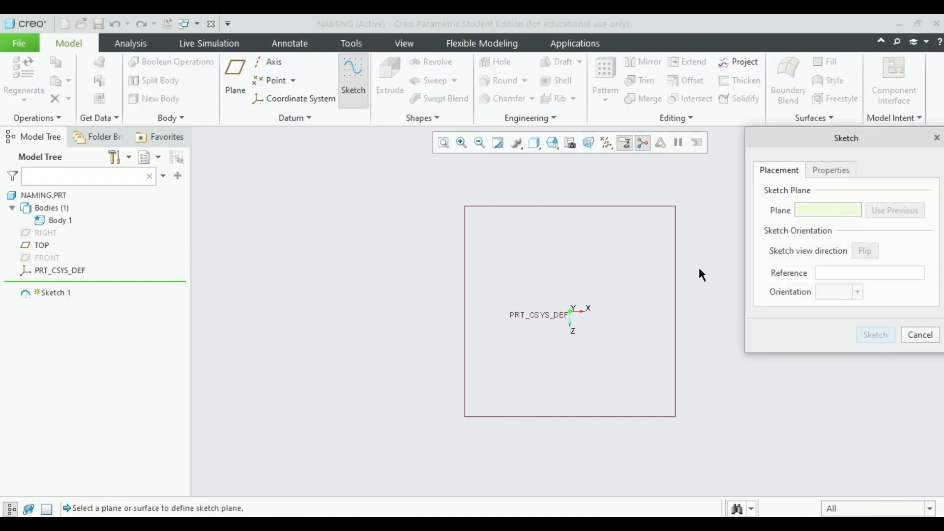
{"action": "left_click", "coordinate": [675, 268]}
{"action": "left_click", "coordinate": [875, 334]}
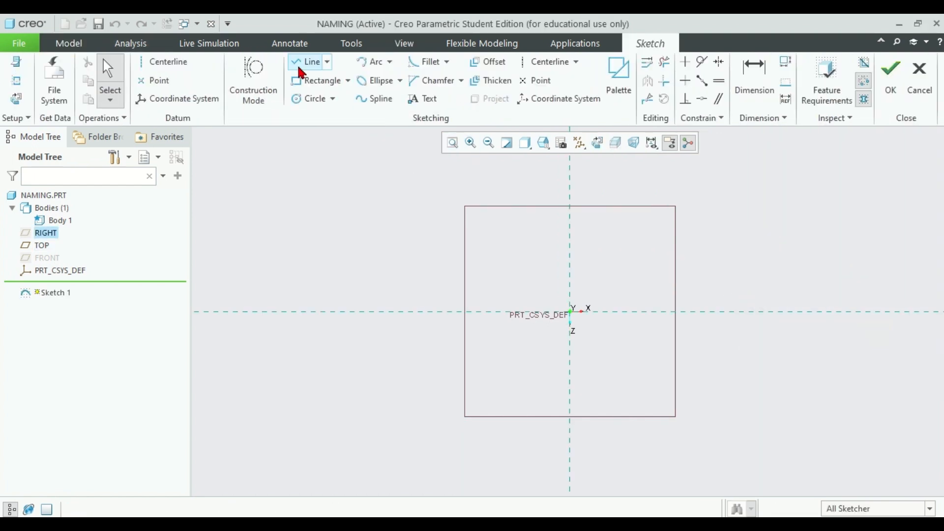
{"action": "left_click", "coordinate": [330, 82]}
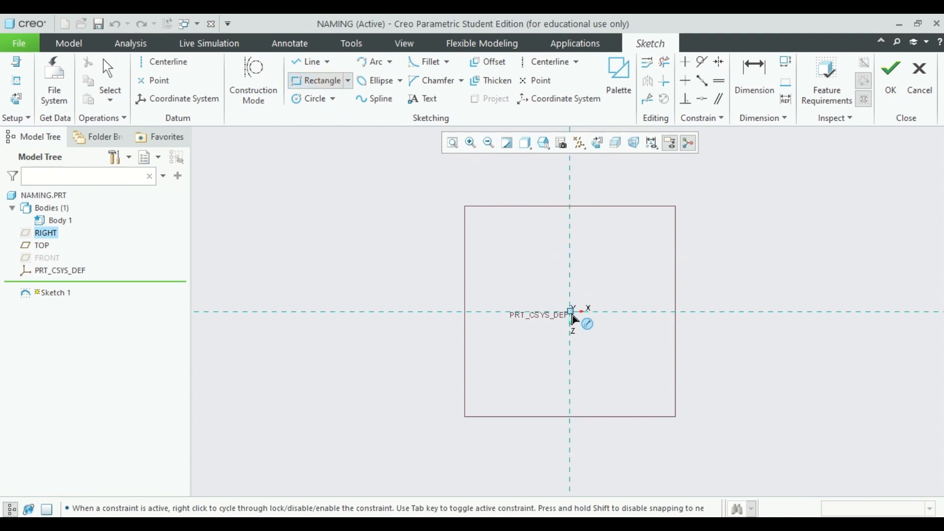
{"action": "left_click", "coordinate": [488, 231]}
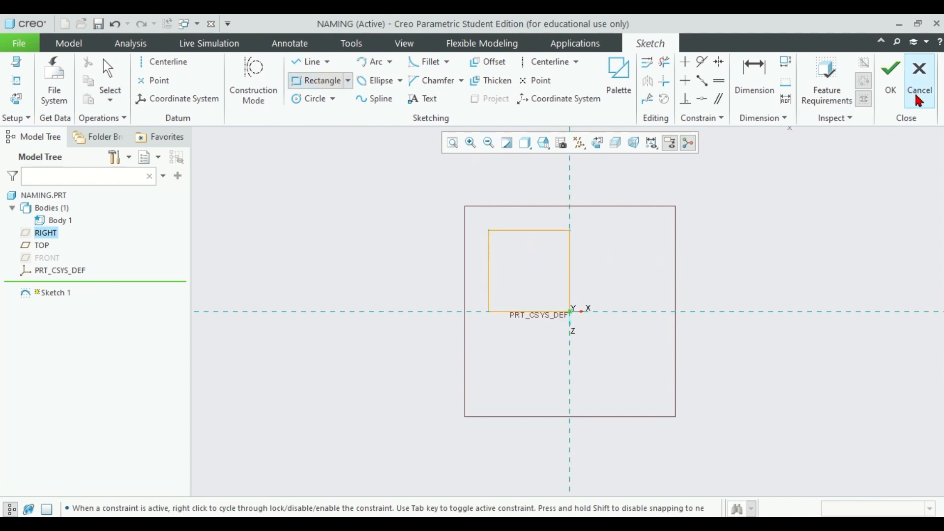
{"action": "left_click", "coordinate": [891, 74]}
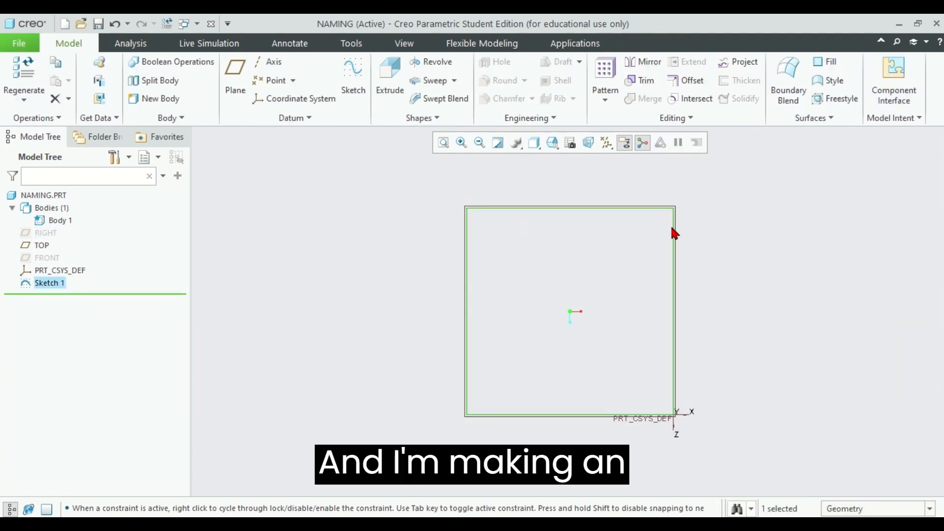
Step: Extrude the square sketch as a solid with a depth of 196.46
{"action": "left_click", "coordinate": [388, 74]}
{"action": "middle_click_drag", "start_coordinate": [784, 225], "coordinate": [735, 200]}
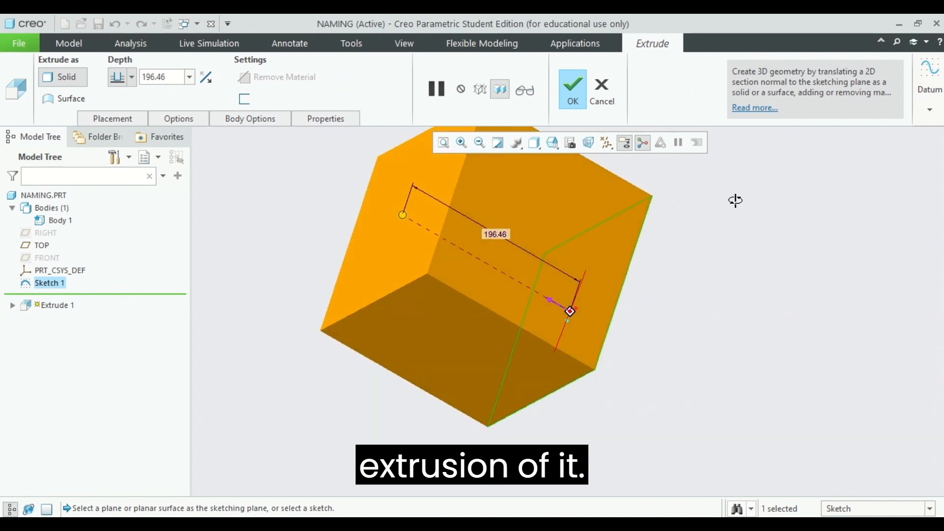
{"action": "left_click", "coordinate": [561, 81]}
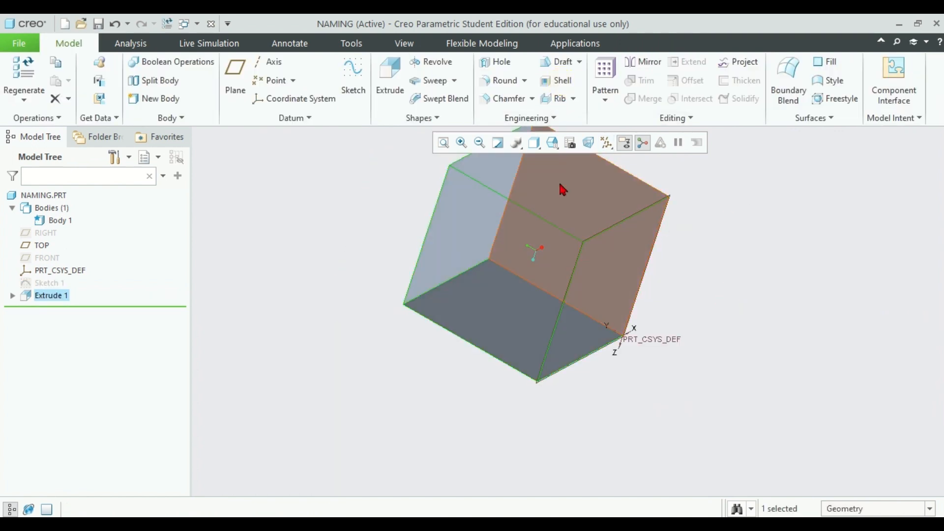
{"action": "left_click", "coordinate": [443, 142]}
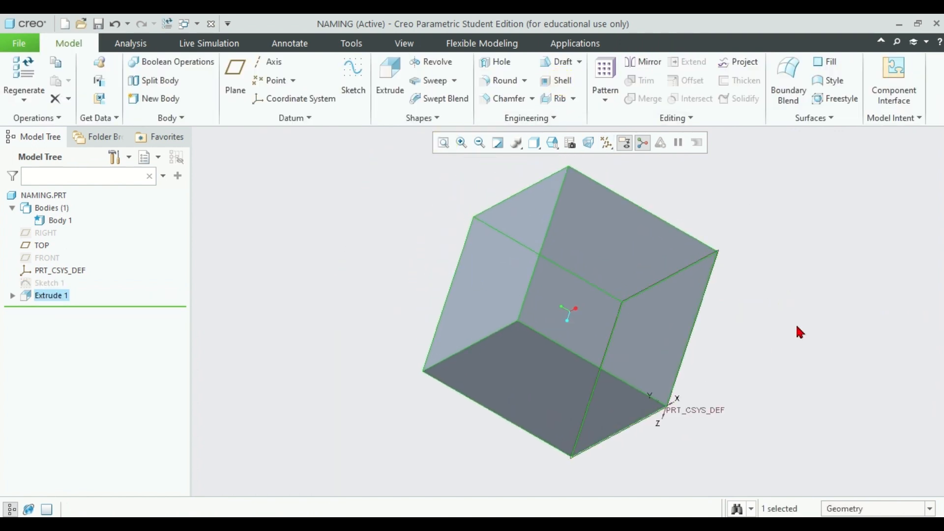
Step: Start a sketch on the block's side face that lies on the RIGHT plane
{"action": "left_click", "coordinate": [607, 288]}
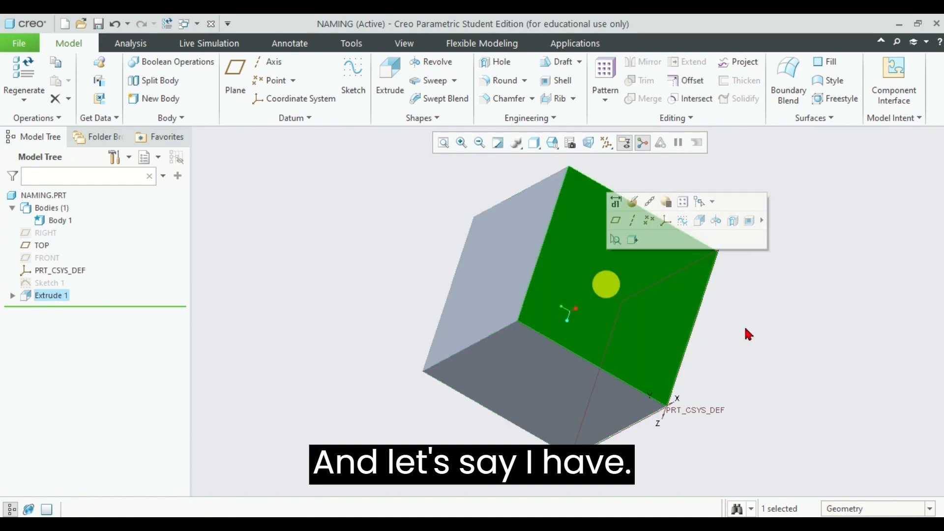
{"action": "left_click", "coordinate": [353, 79]}
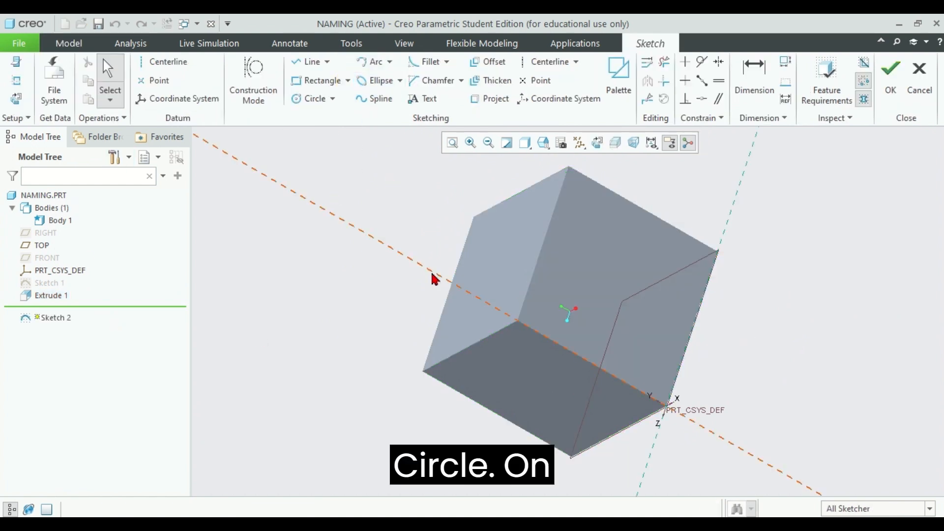
{"action": "left_click", "coordinate": [309, 101]}
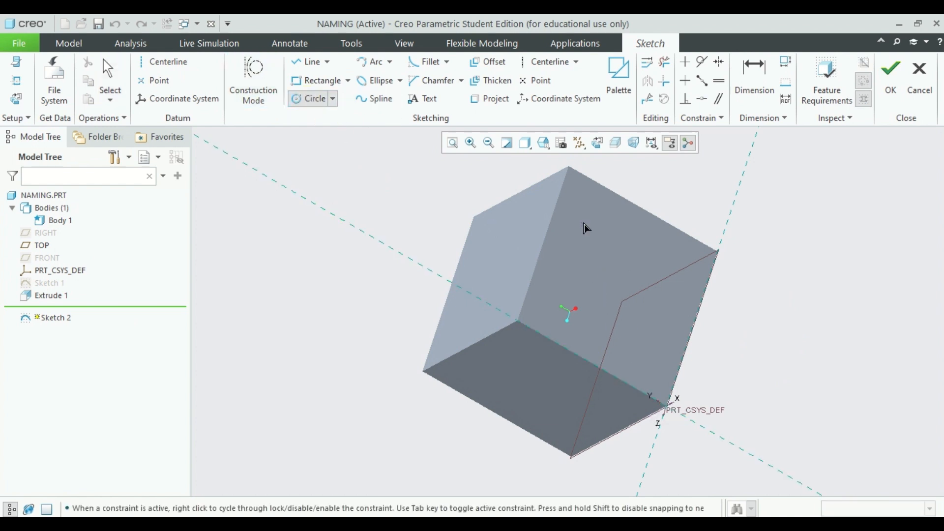
{"action": "left_click", "coordinate": [333, 99]}
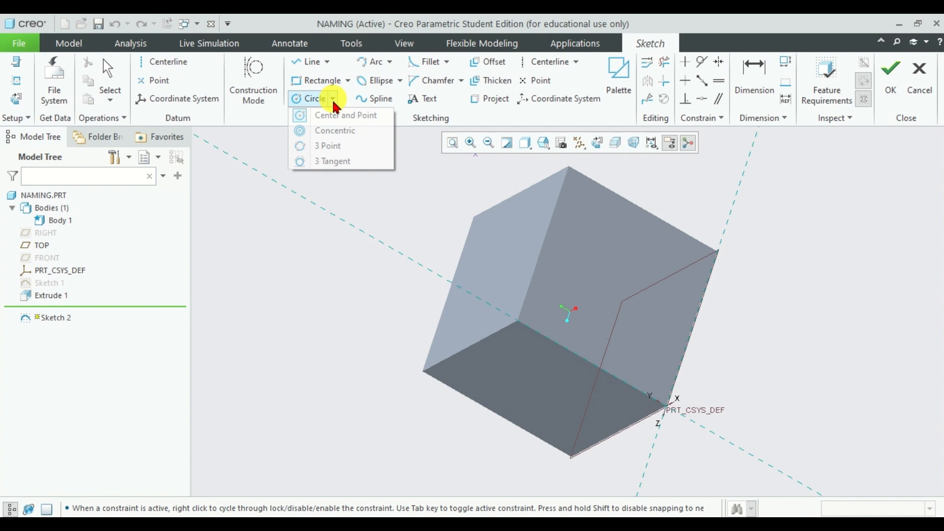
{"action": "left_click", "coordinate": [336, 132]}
{"action": "left_click", "coordinate": [610, 276]}
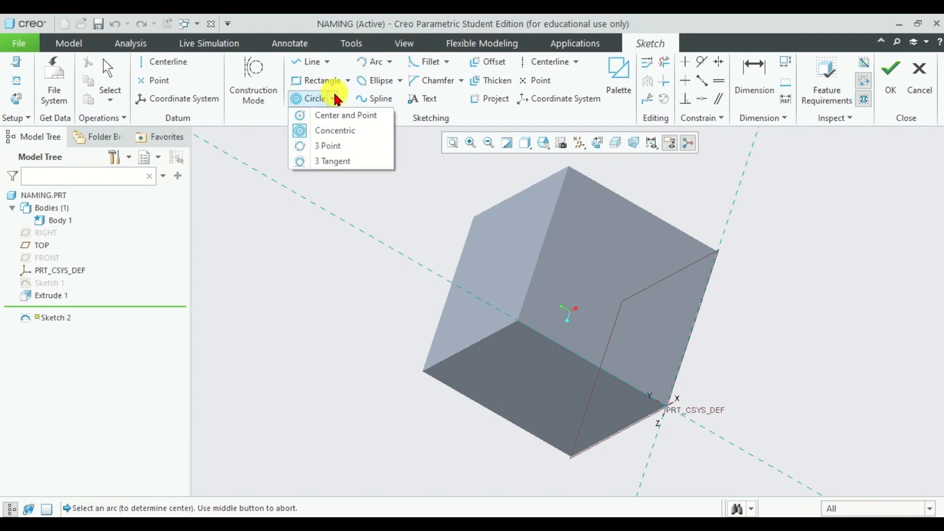
{"action": "left_click", "coordinate": [329, 161]}
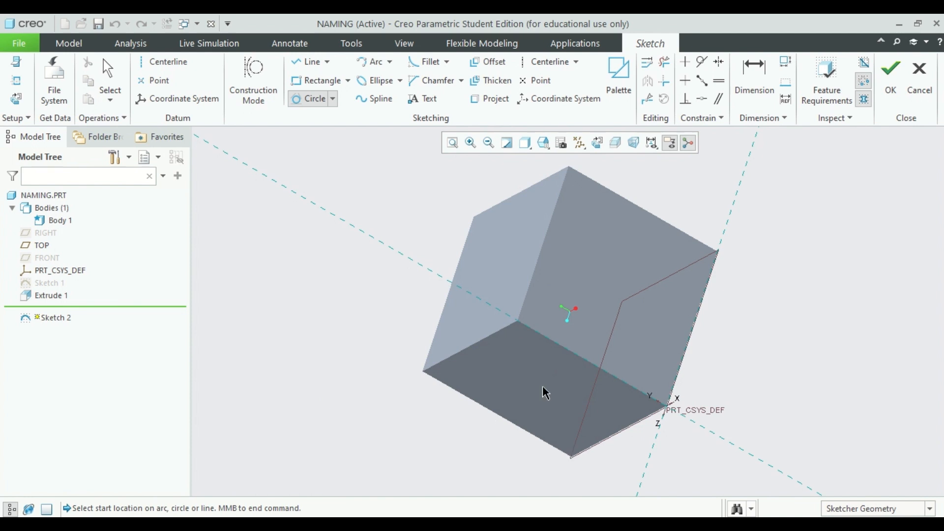
{"action": "left_click", "coordinate": [519, 323]}
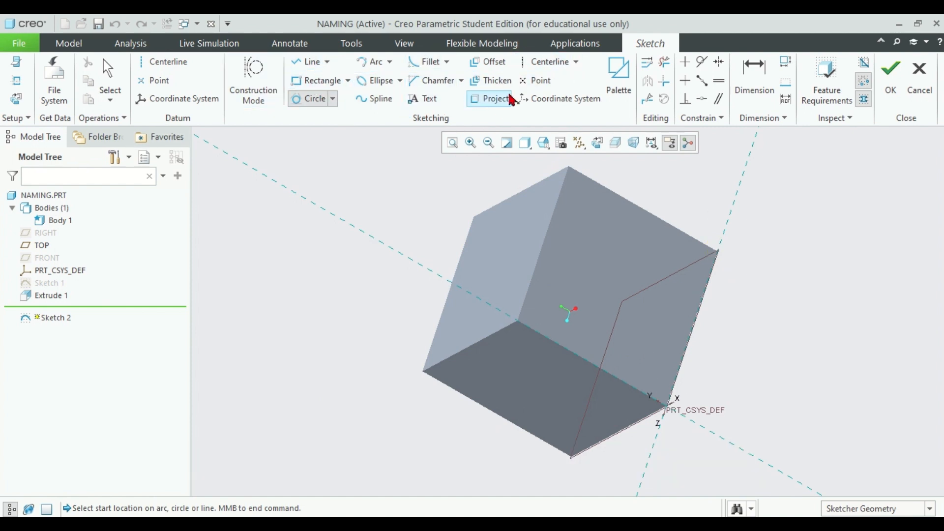
Step: Place a point near the middle of the face, sketch a centre-point circle about 140 in diameter around it, and finish the sketch
{"action": "left_click", "coordinate": [528, 81]}
{"action": "left_click", "coordinate": [610, 272]}
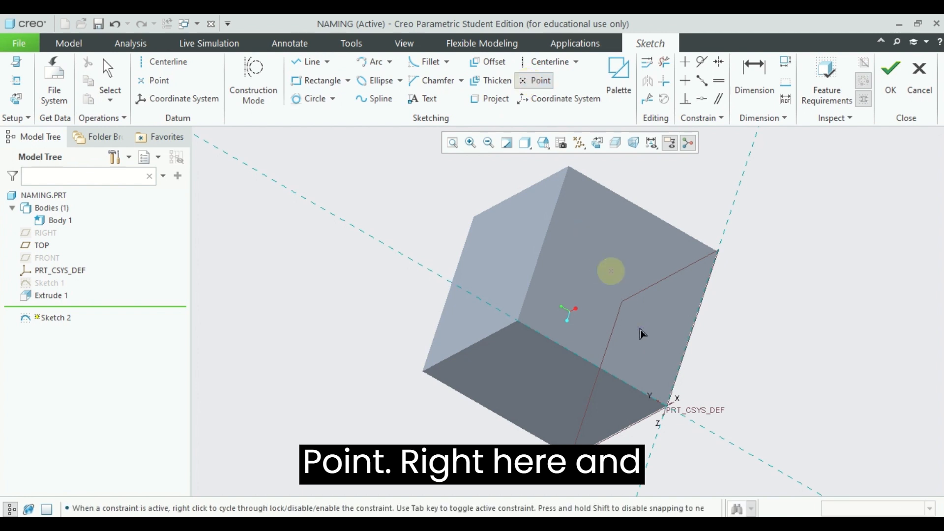
{"action": "left_click", "coordinate": [333, 99]}
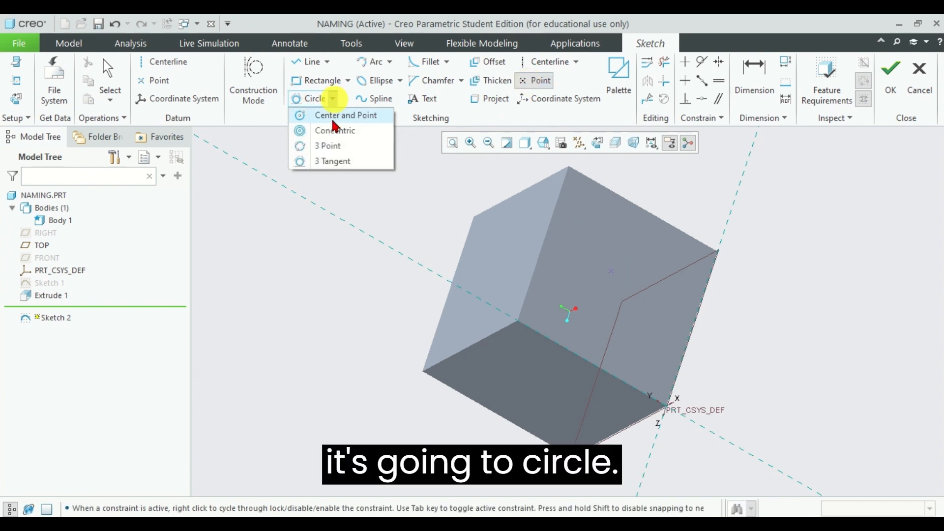
{"action": "left_click", "coordinate": [330, 114]}
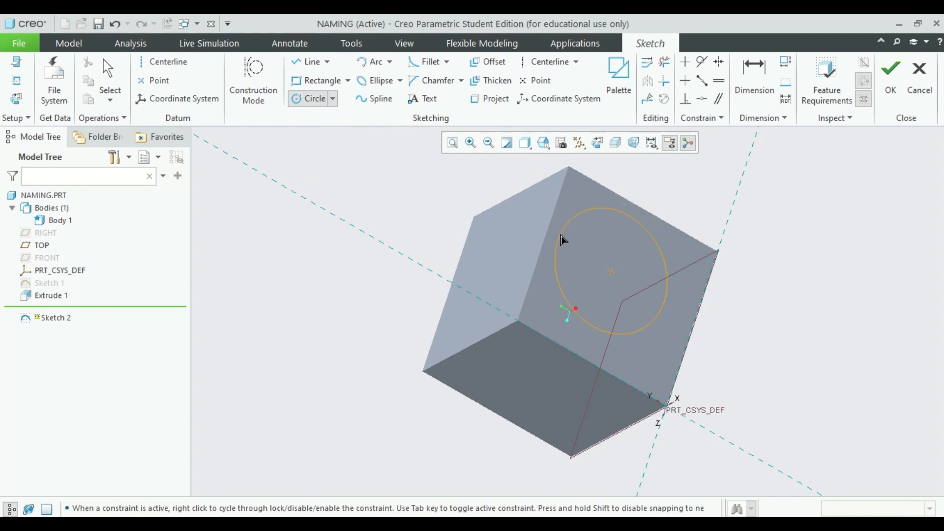
{"action": "middle_click", "coordinate": [655, 309]}
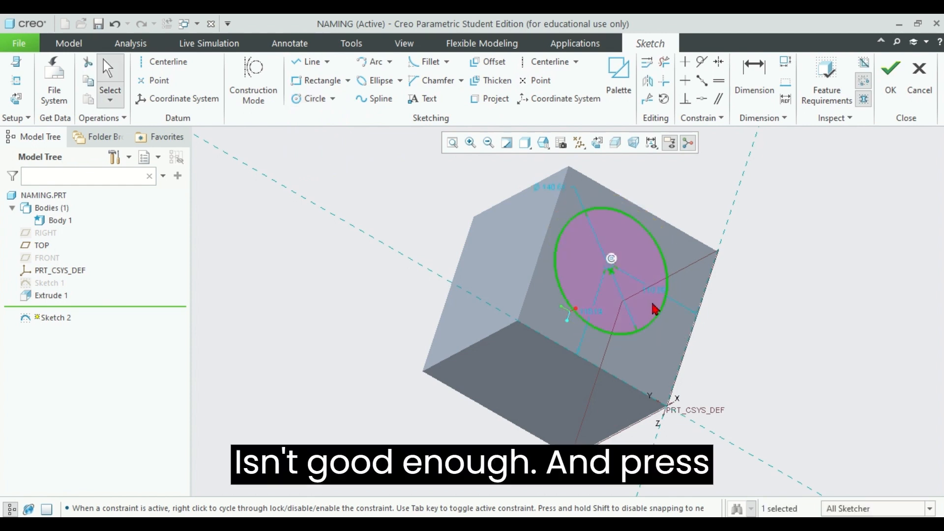
{"action": "left_click", "coordinate": [891, 74]}
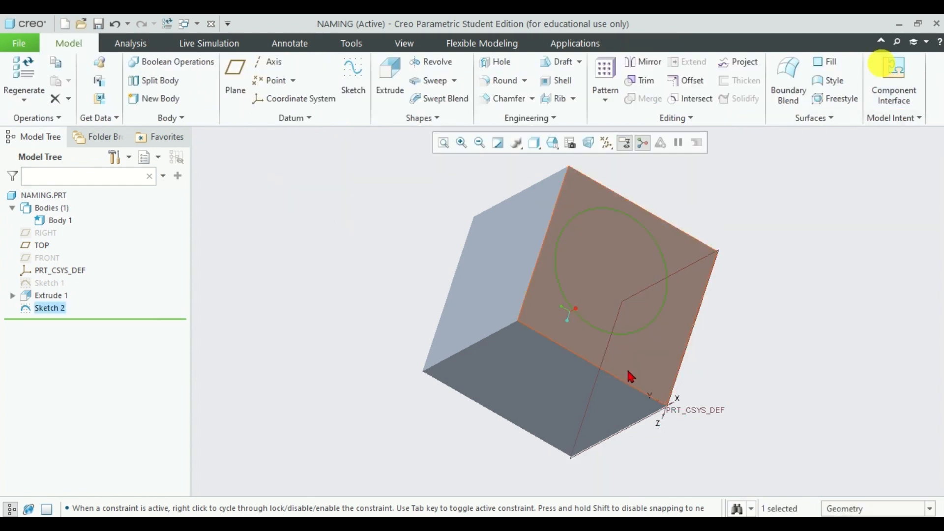
Step: Extrude the circle sketch outward from the block's side face as a solid with a depth of 140.61
{"action": "left_click", "coordinate": [641, 329]}
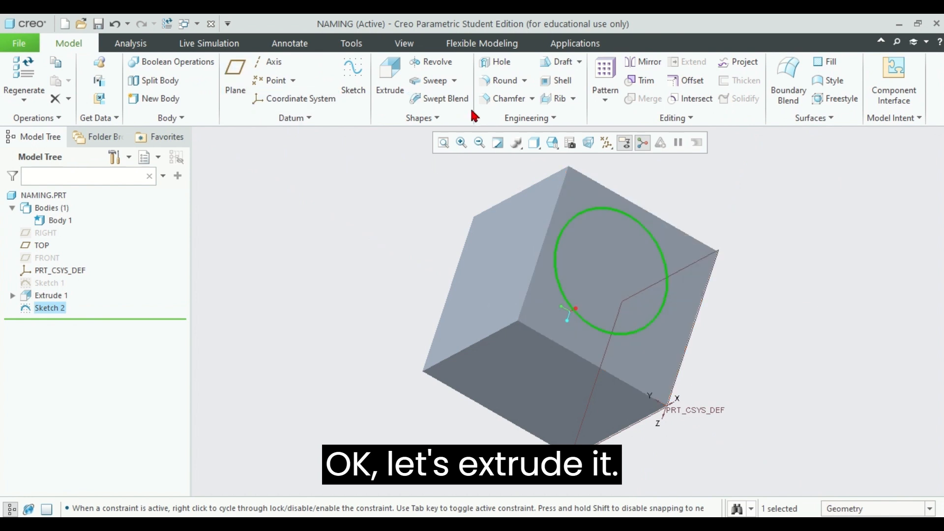
{"action": "left_click", "coordinate": [388, 86]}
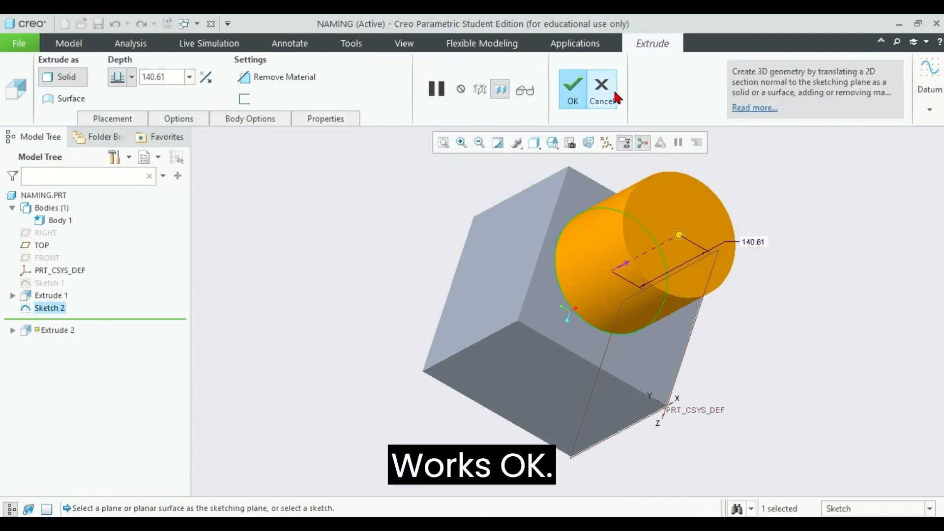
{"action": "left_click", "coordinate": [569, 88]}
Step: Start a sketch on the block's face opposite the cylinder and place a point near the middle of the face
{"action": "middle_click_drag", "start_coordinate": [639, 250], "coordinate": [447, 242]}
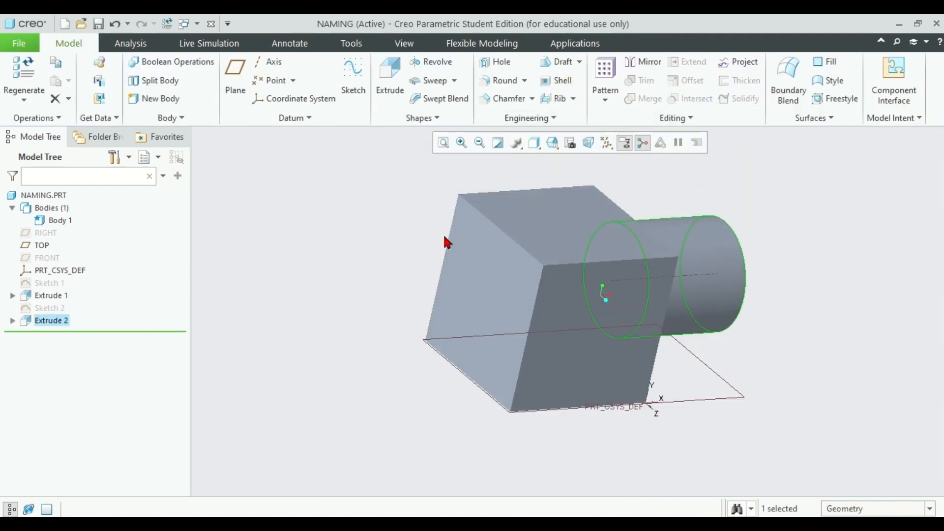
{"action": "left_click", "coordinate": [484, 312]}
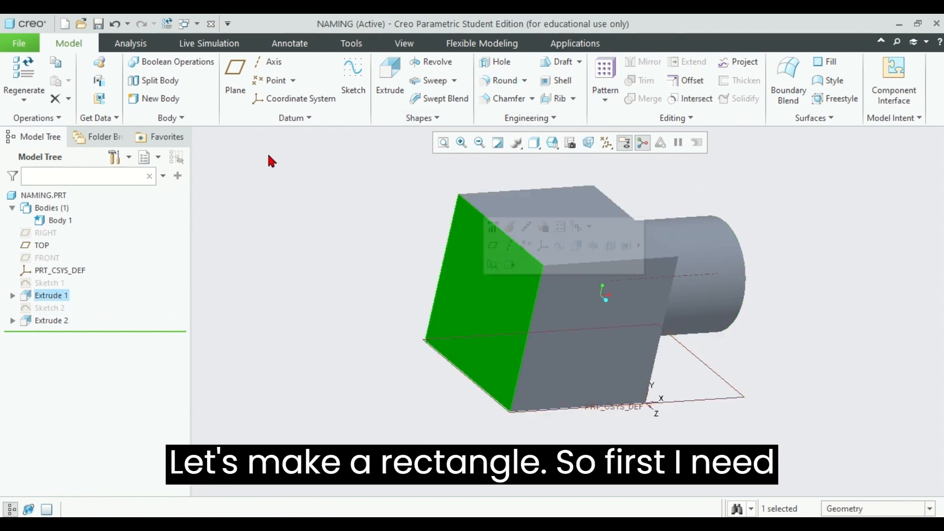
{"action": "left_click", "coordinate": [360, 66]}
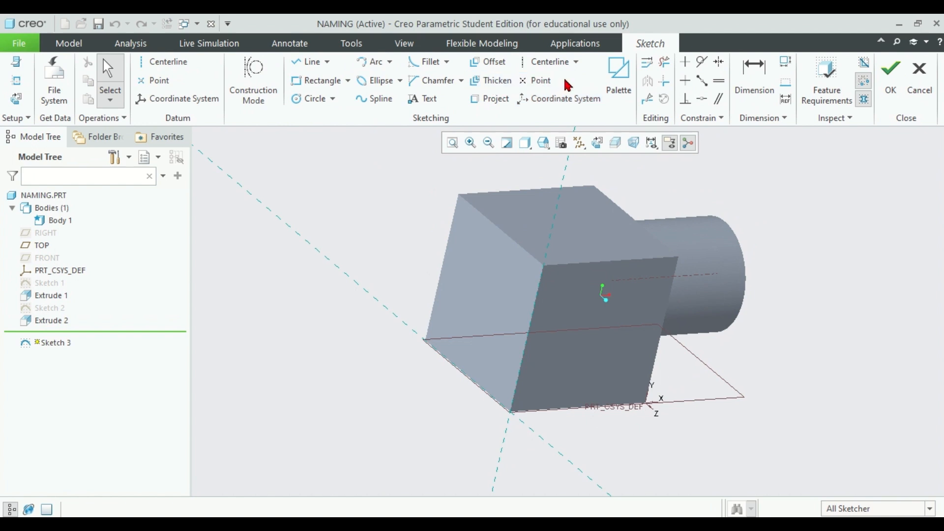
{"action": "left_click", "coordinate": [540, 80]}
{"action": "left_click", "coordinate": [477, 293]}
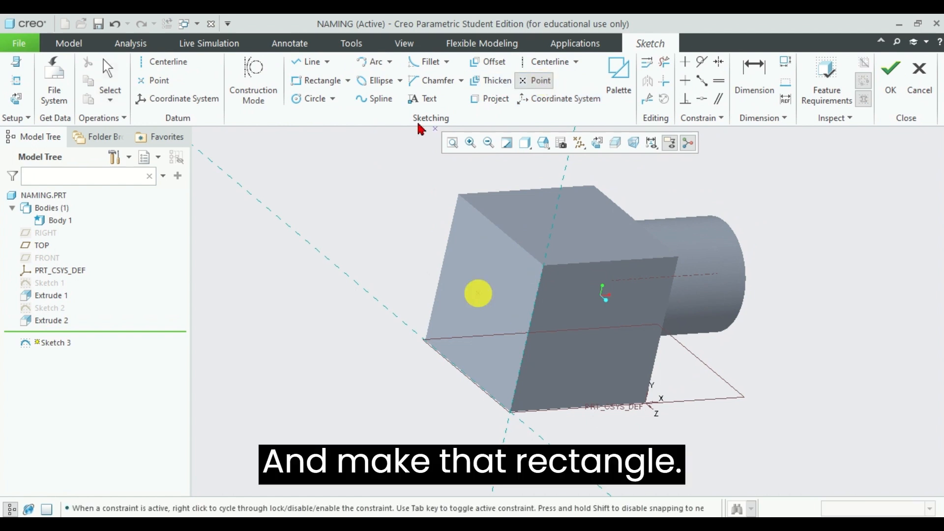
Step: Sketch a centre rectangle around the point, keeping it inside the face's edges, and finish the sketch
{"action": "left_click", "coordinate": [339, 81]}
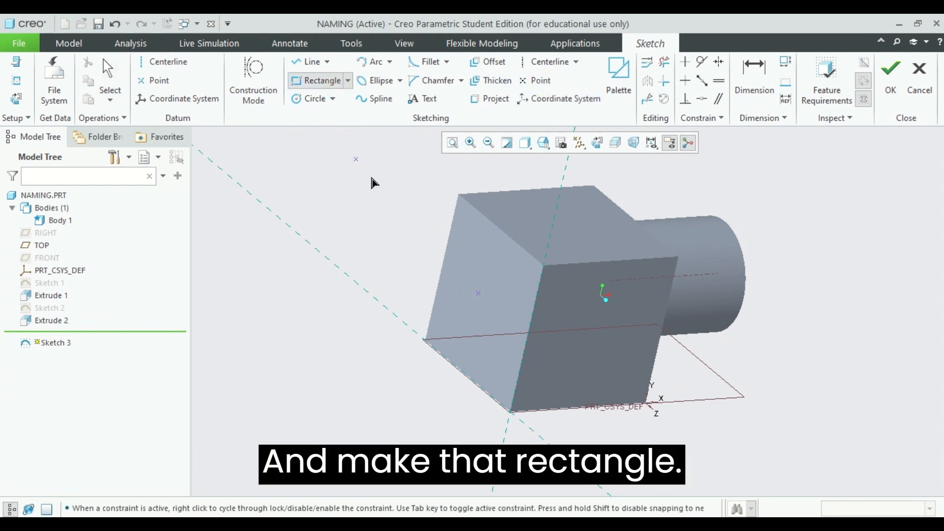
{"action": "left_click", "coordinate": [342, 81]}
{"action": "left_click", "coordinate": [349, 80]}
{"action": "left_click", "coordinate": [339, 126]}
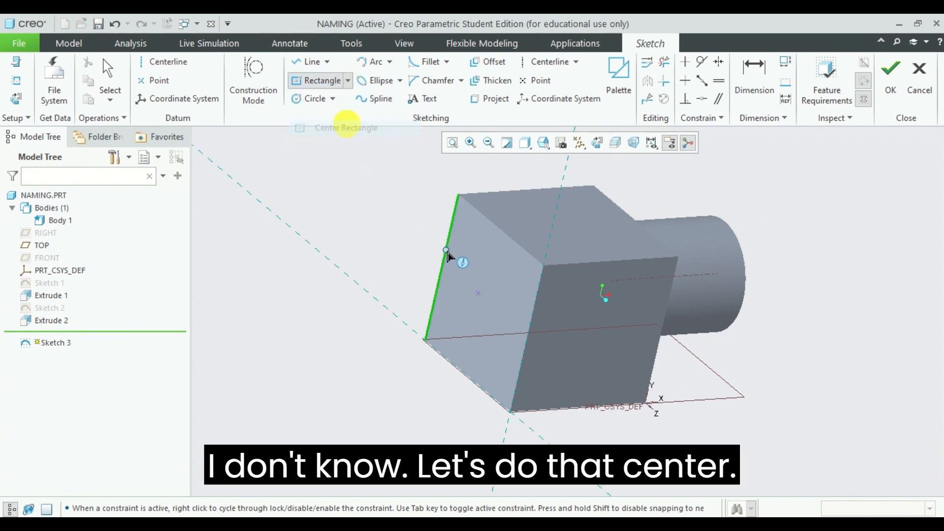
{"action": "left_click", "coordinate": [479, 295]}
{"action": "left_click", "coordinate": [500, 354]}
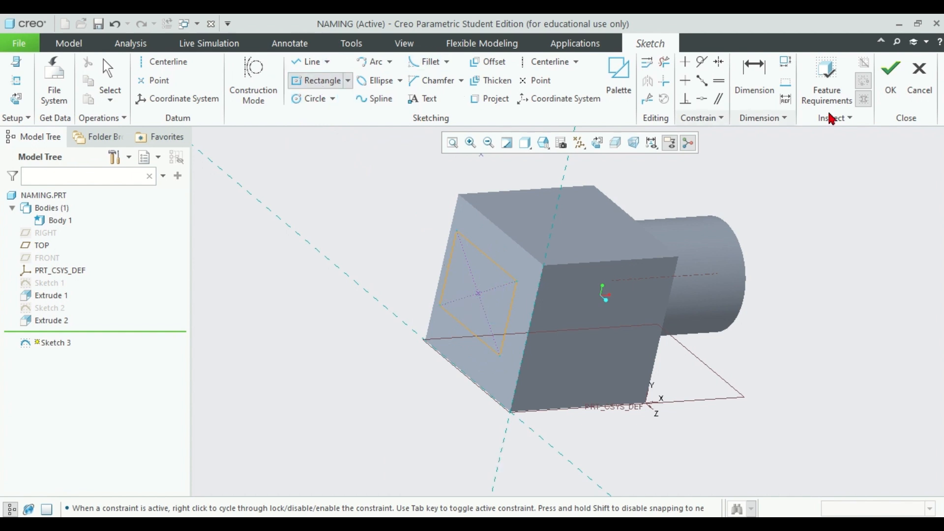
{"action": "left_click", "coordinate": [890, 72]}
Step: Extrude the rectangle sketch outward as a solid with a depth of 119.64
{"action": "left_click", "coordinate": [392, 74]}
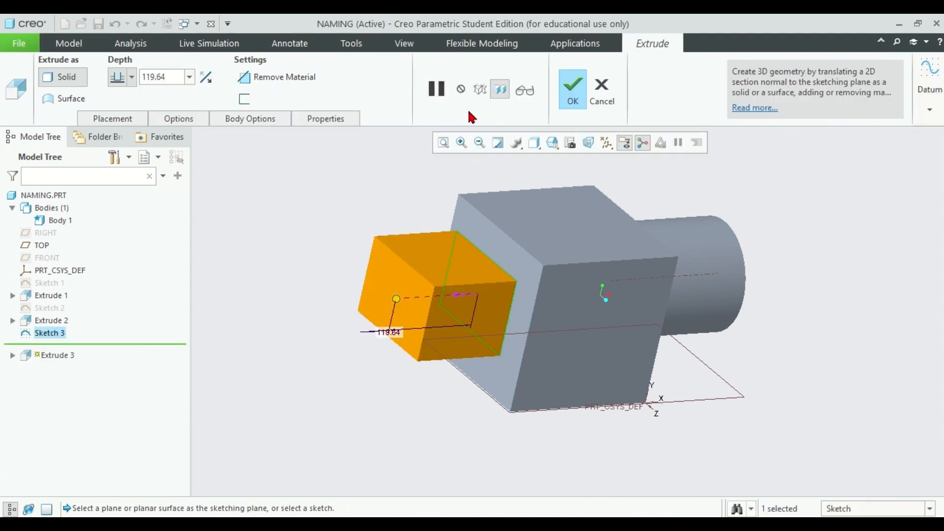
{"action": "left_click", "coordinate": [569, 87]}
Step: Inspect the part from several sides, refit it and return the view to the standard orientation
{"action": "middle_click_drag", "start_coordinate": [770, 293], "coordinate": [786, 308]}
{"action": "middle_click_drag", "start_coordinate": [787, 268], "coordinate": [807, 193]}
{"action": "middle_click_drag", "start_coordinate": [394, 253], "coordinate": [453, 164]}
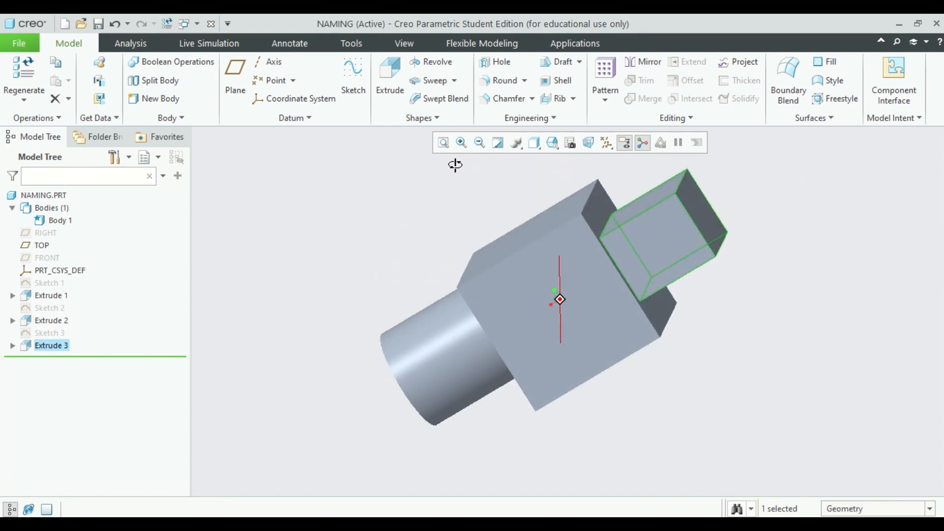
{"action": "left_click", "coordinate": [440, 143]}
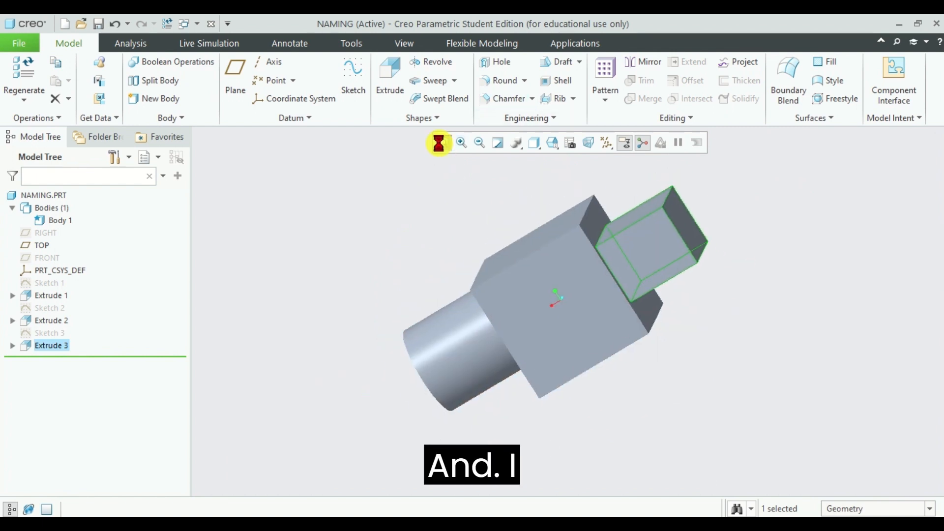
{"action": "left_click", "coordinate": [405, 43]}
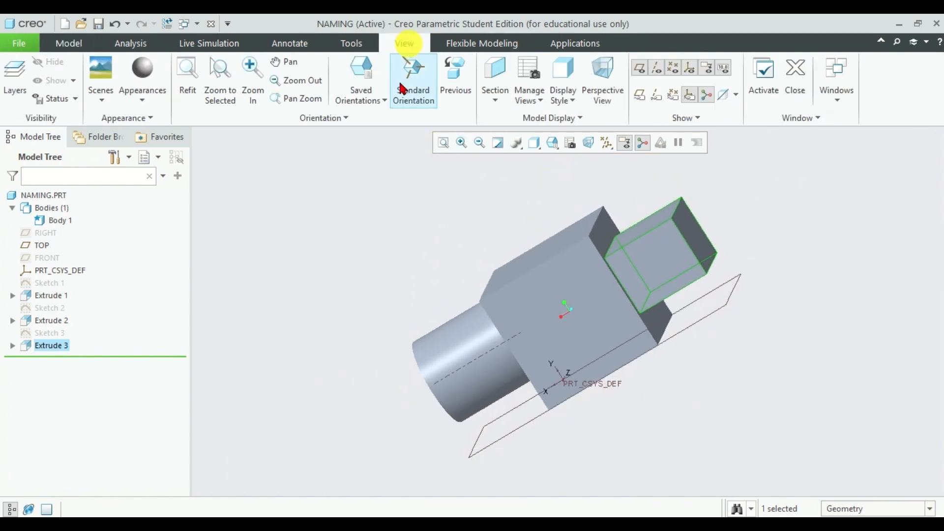
{"action": "left_click", "coordinate": [358, 76]}
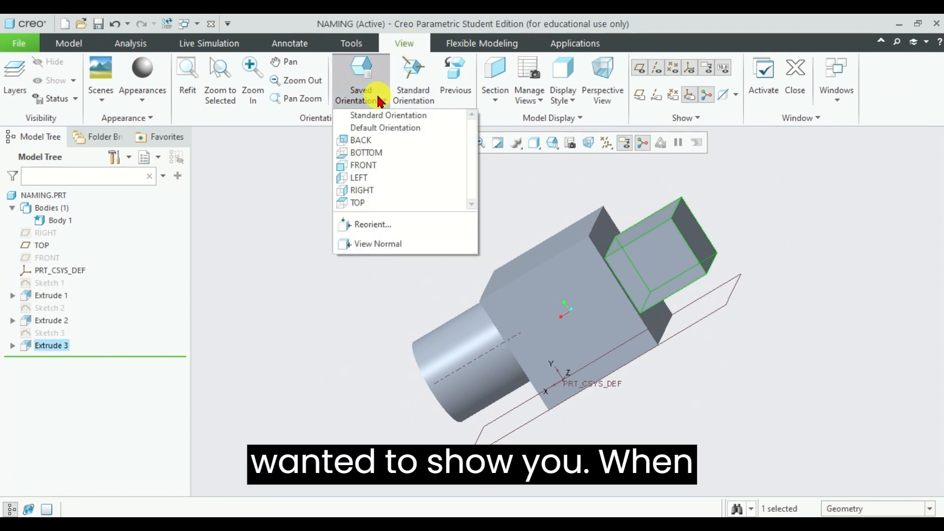
{"action": "left_click", "coordinate": [415, 79]}
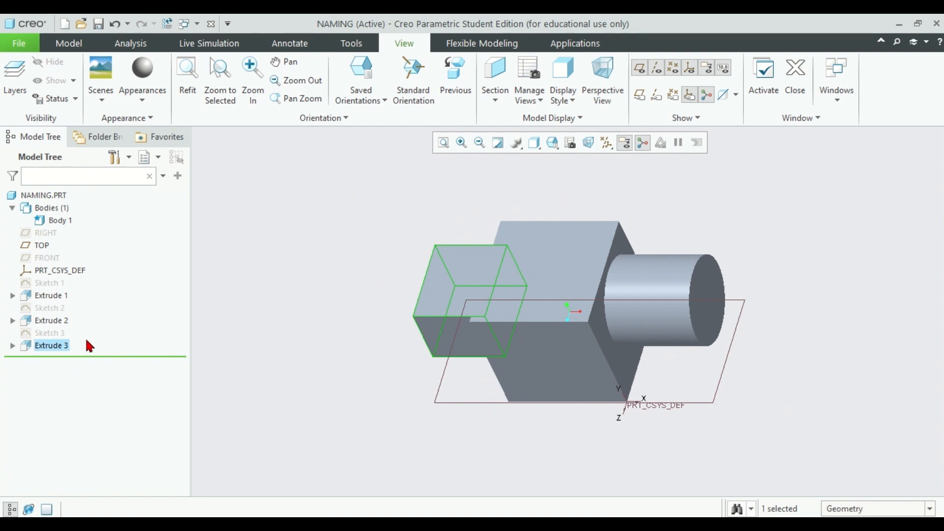
Step: Expand all three extrusions in the model tree to show the sketch nested under each one
{"action": "middle_click_drag", "start_coordinate": [363, 445], "coordinate": [416, 413]}
{"action": "middle_click_drag", "start_coordinate": [751, 429], "coordinate": [642, 394]}
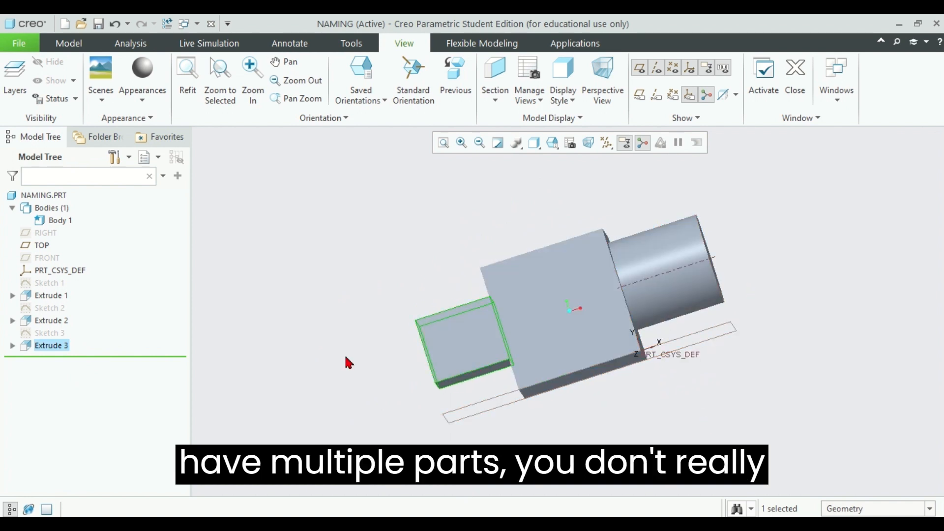
{"action": "mouse_move", "coordinate": [344, 354]}
{"action": "middle_mouse_down"}
{"action": "mouse_move", "coordinate": [358, 306]}
{"action": "mouse_move", "coordinate": [491, 279]}
{"action": "mouse_move", "coordinate": [444, 309]}
{"action": "mouse_move", "coordinate": [453, 261]}
{"action": "mouse_move", "coordinate": [467, 268]}
{"action": "mouse_move", "coordinate": [445, 291]}
{"action": "middle_mouse_up"}
{"action": "left_click", "coordinate": [803, 260]}
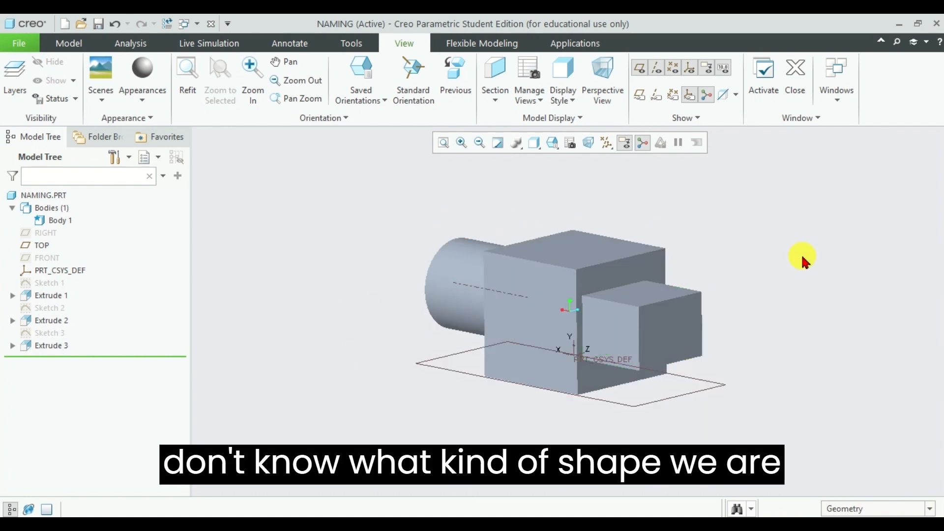
{"action": "middle_click_drag", "start_coordinate": [885, 242], "coordinate": [777, 251]}
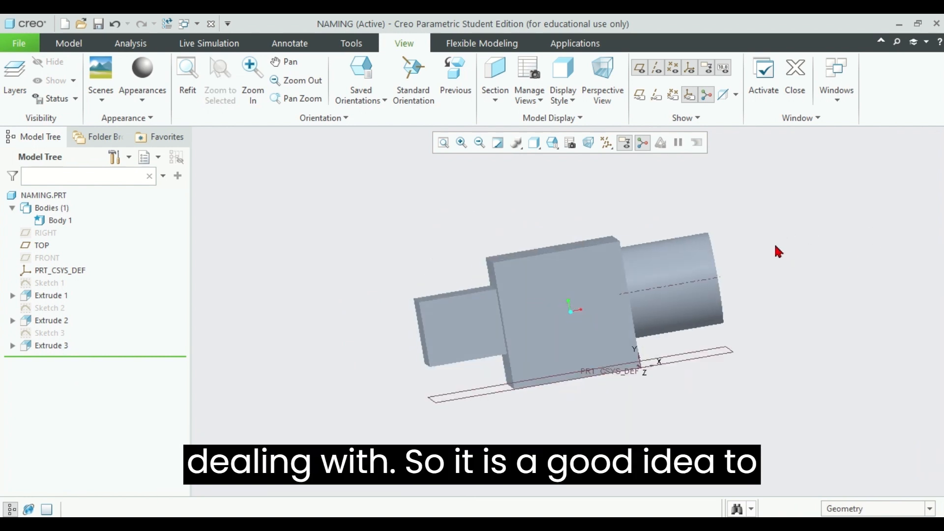
{"action": "left_click", "coordinate": [12, 296]}
{"action": "left_click", "coordinate": [13, 333]}
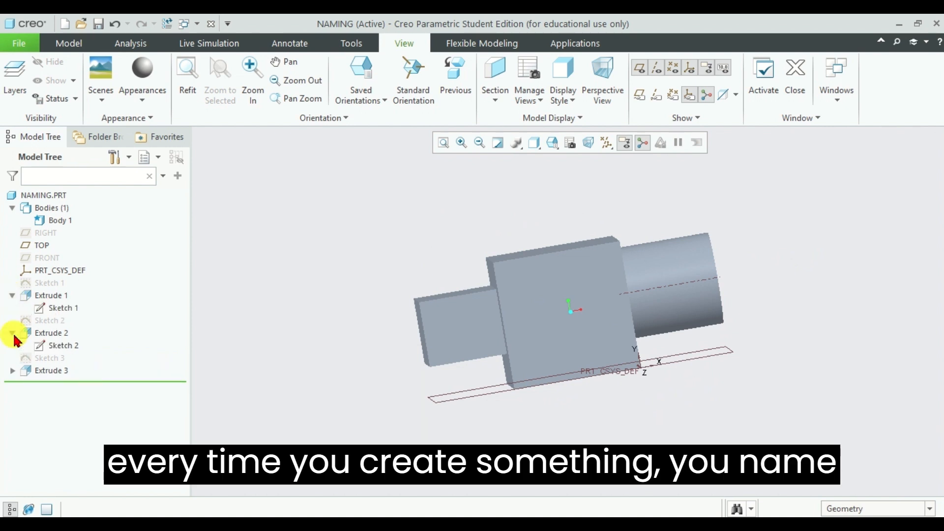
{"action": "left_click", "coordinate": [12, 371]}
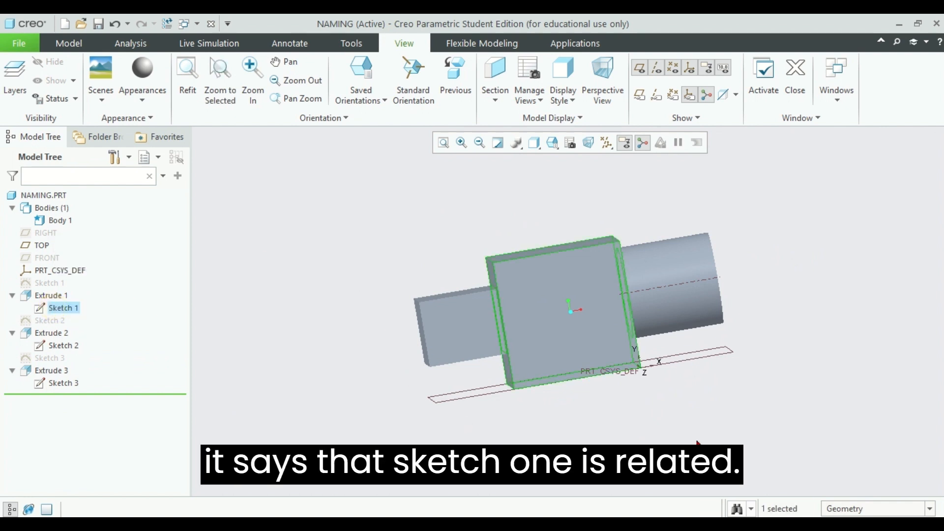
Step: Try to rename the Sketch 1 entry nested under Extrude 1
{"action": "mouse_move", "coordinate": [701, 435]}
{"action": "middle_mouse_down"}
{"action": "mouse_move", "coordinate": [693, 413]}
{"action": "mouse_move", "coordinate": [731, 406]}
{"action": "mouse_move", "coordinate": [745, 420]}
{"action": "mouse_move", "coordinate": [571, 315]}
{"action": "middle_mouse_up"}
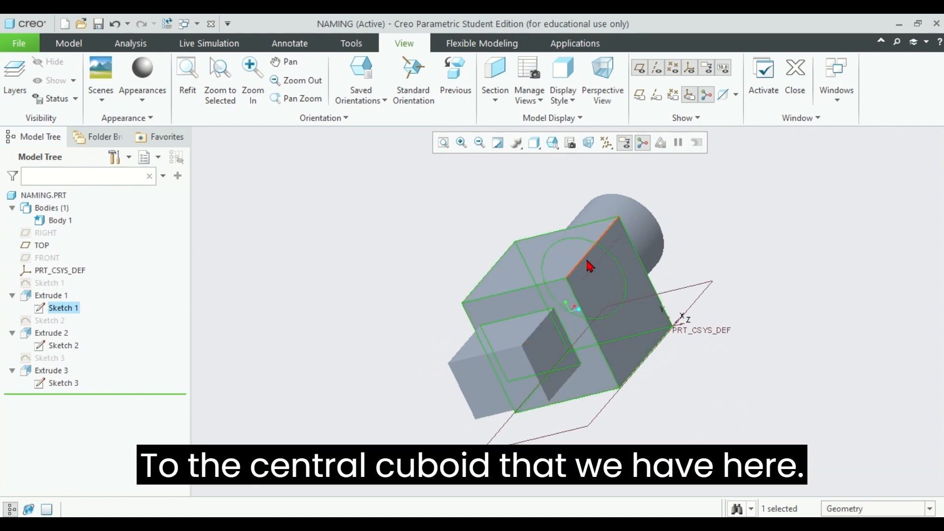
{"action": "left_click", "coordinate": [61, 308]}
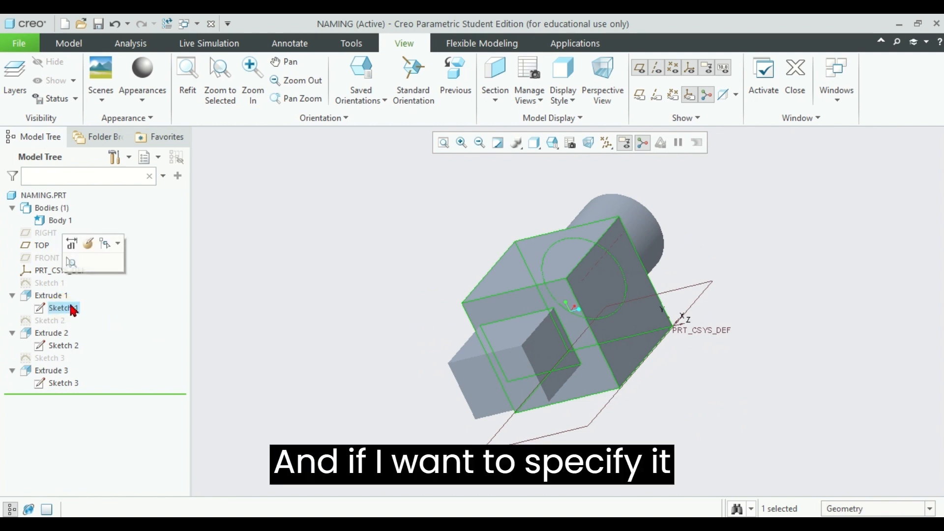
{"action": "left_click", "coordinate": [73, 309]}
{"action": "left_click", "coordinate": [61, 309]}
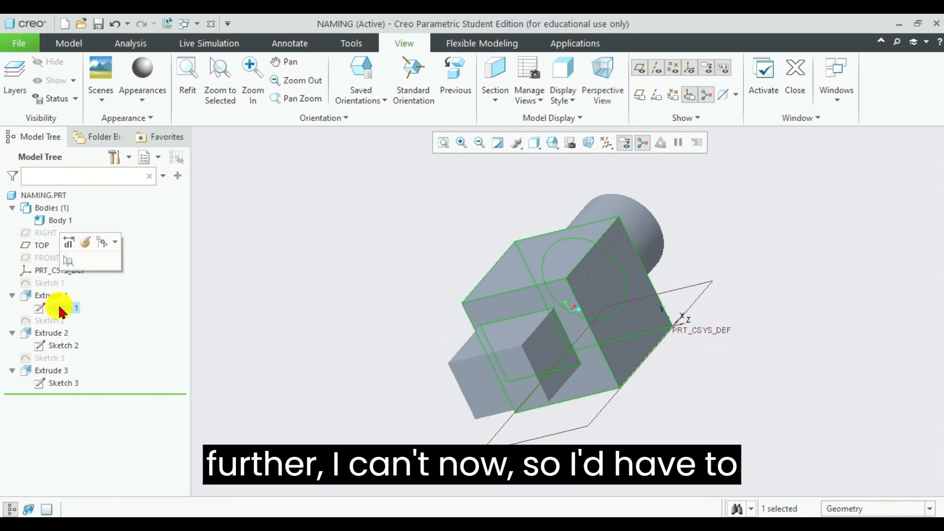
Step: Try to rename the standalone Sketch 1 feature as "Cuboid 1"
{"action": "left_click", "coordinate": [46, 283]}
{"action": "left_click", "coordinate": [56, 283]}
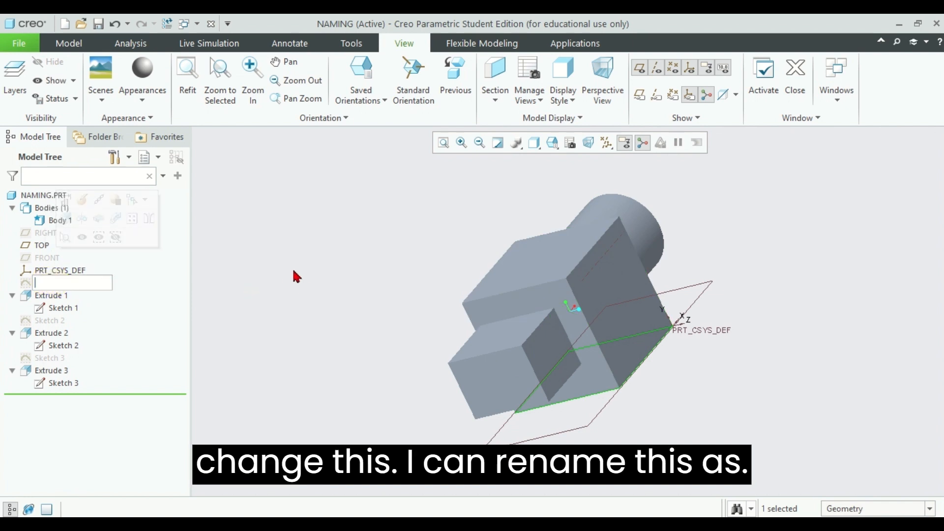
{"action": "type", "text": "Cuboid 1"}
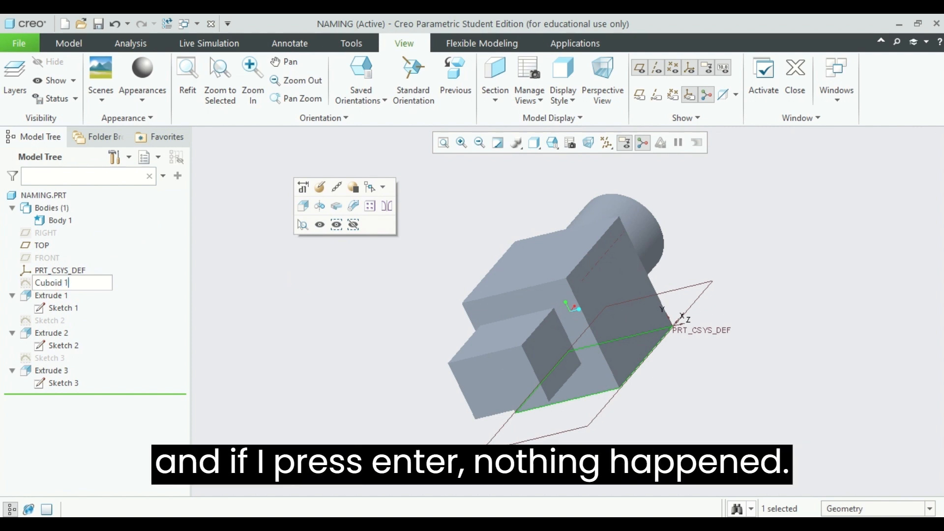
{"action": "key", "text": "Return"}
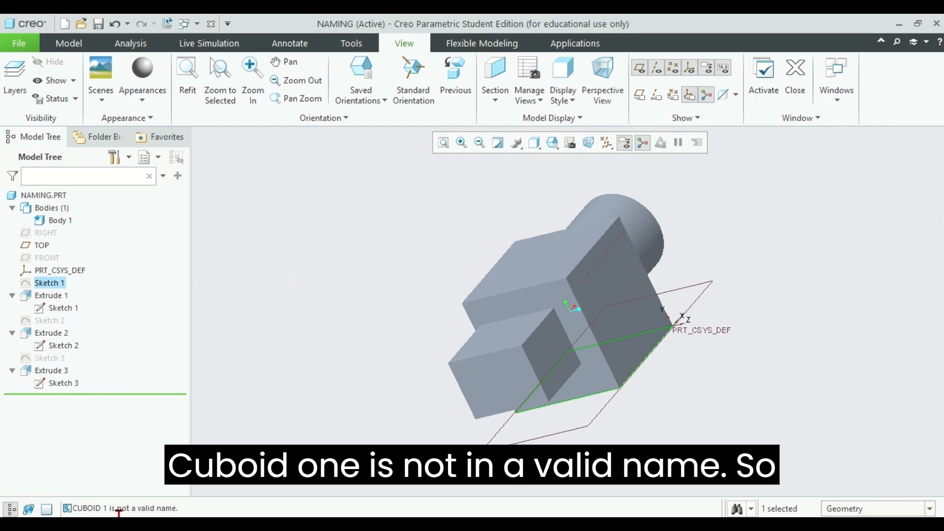
Step: Rename the standalone Sketch 1 feature as CUBOID_1, correcting any misspelling in the name
{"action": "left_click", "coordinate": [54, 282]}
{"action": "left_click", "coordinate": [47, 281]}
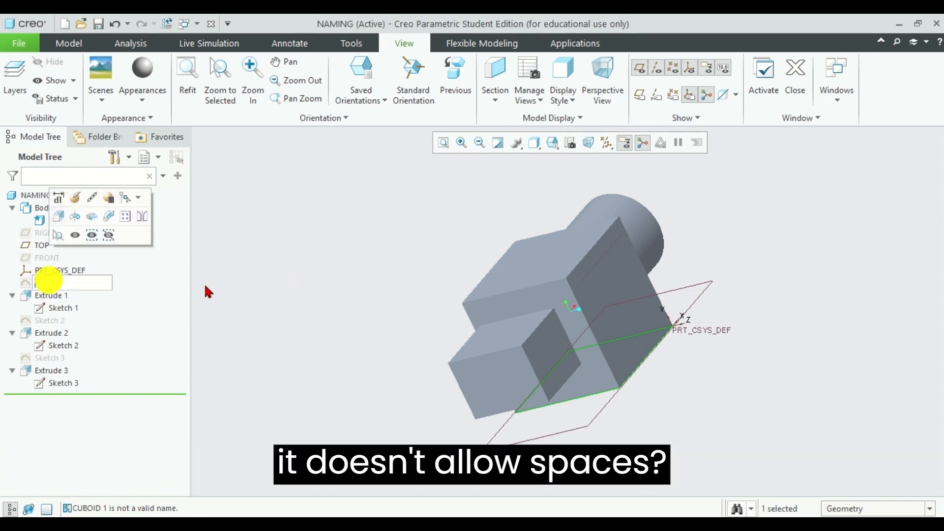
{"action": "type", "text": "cunoi"}
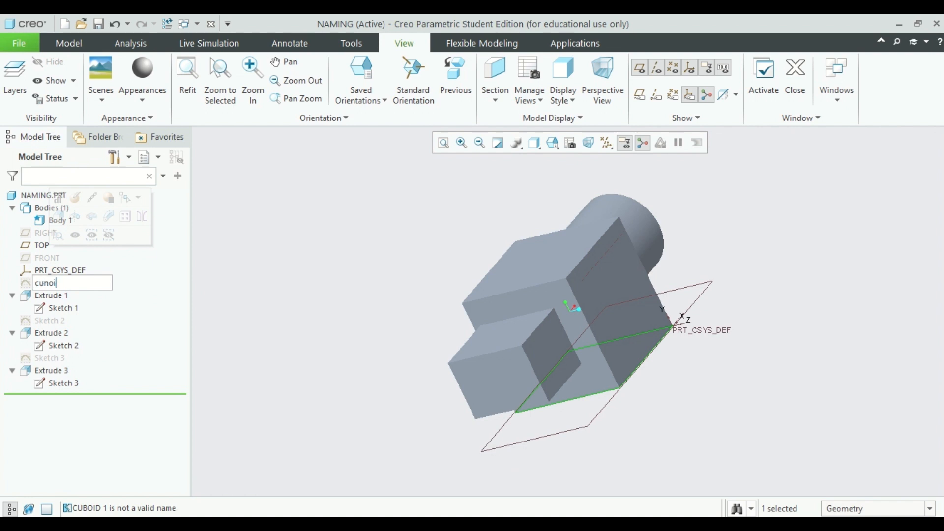
{"action": "type", "text": "d_1"}
{"action": "key", "text": "Return"}
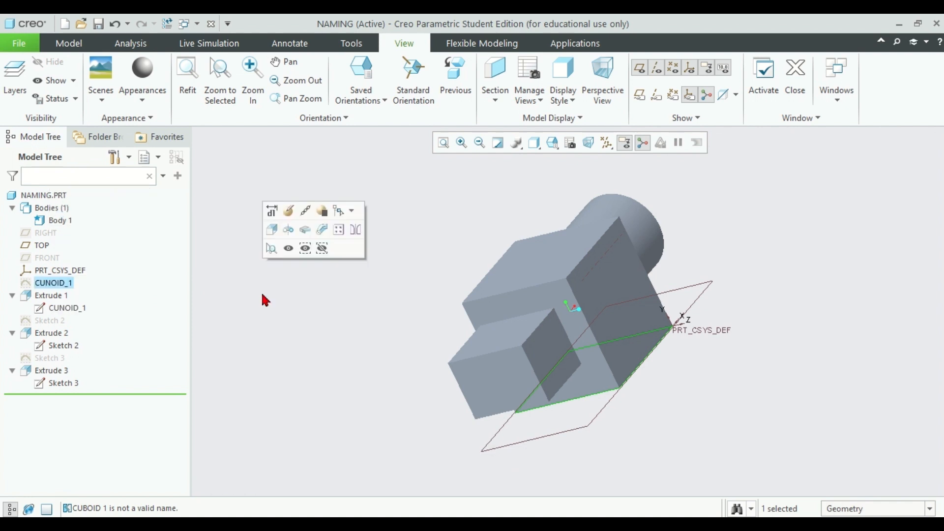
{"action": "key", "text": "F2"}
{"action": "key", "text": "Left"}
{"action": "key", "text": "Left"}
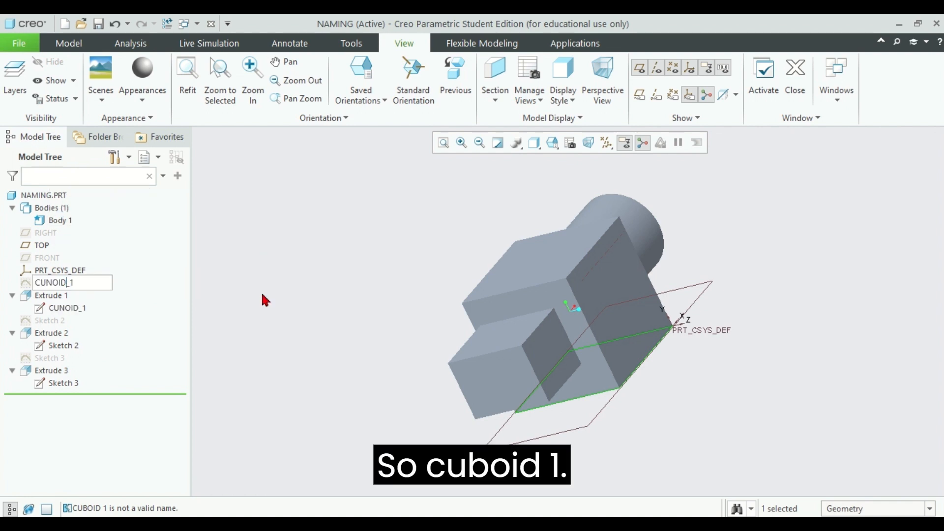
{"action": "key", "text": "shift+Left"}
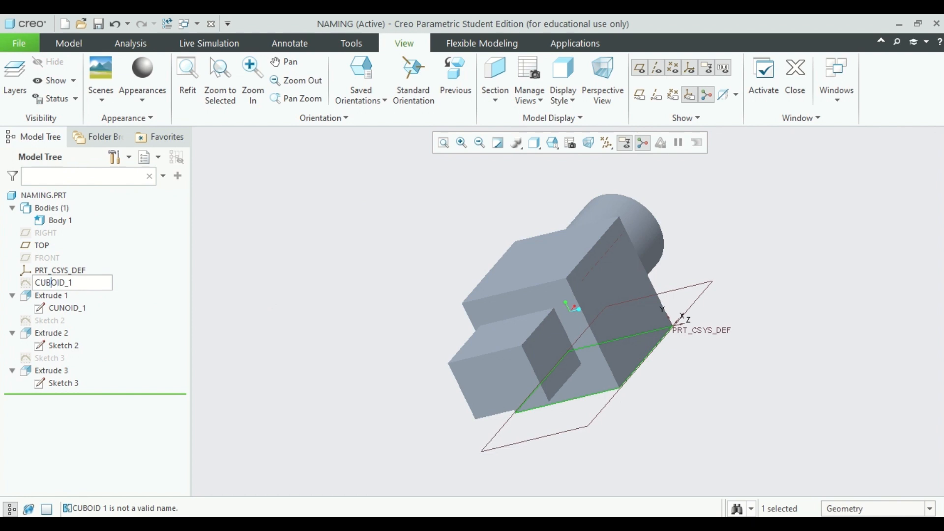
{"action": "key", "text": "Return"}
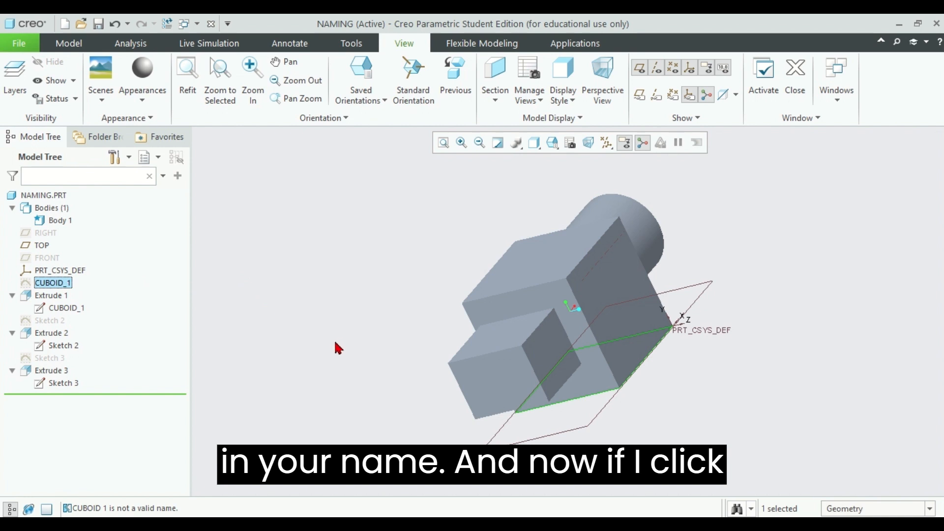
Step: Highlight the nested CUBOID_1 sketch under Extrude 1 and the standalone CUBOID_1 sketch to compare what each one marks in the model
{"action": "double_click", "coordinate": [69, 283]}
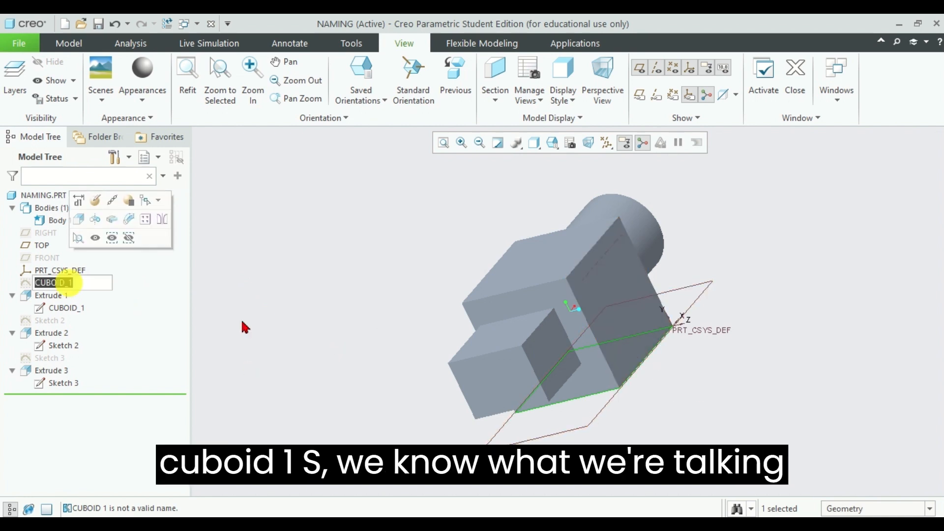
{"action": "left_click", "coordinate": [270, 354]}
{"action": "left_click", "coordinate": [67, 308]}
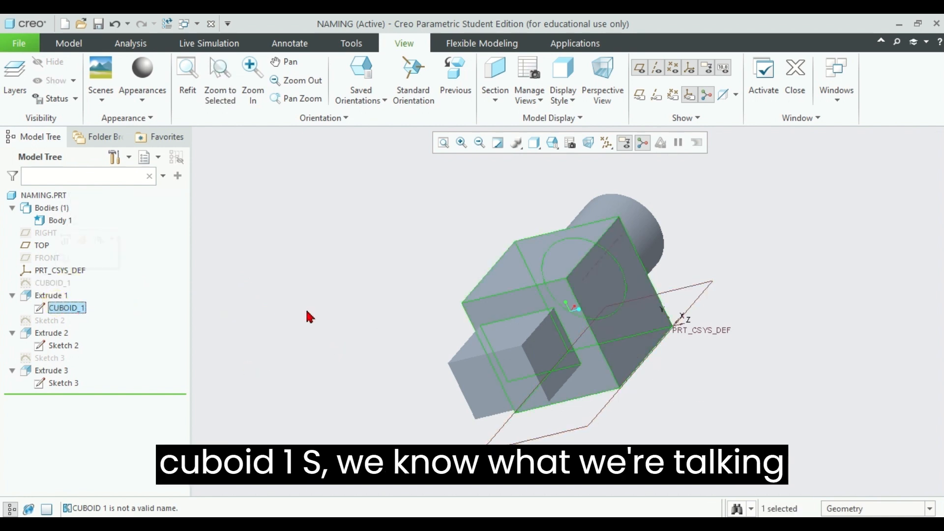
{"action": "left_click", "coordinate": [57, 282]}
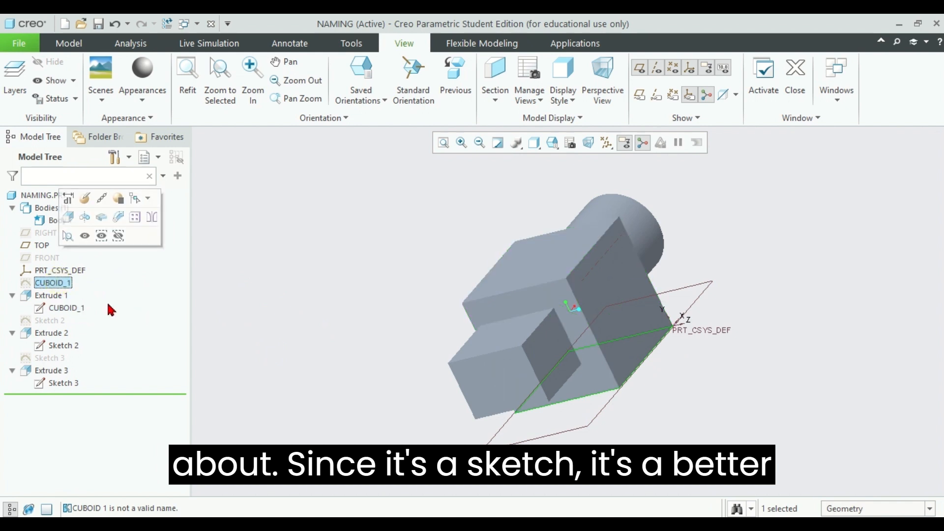
Step: Rename the standalone CUBOID_1 sketch as RECTANGLE_1, since it is a two-dimensional profile
{"action": "double_click", "coordinate": [54, 283]}
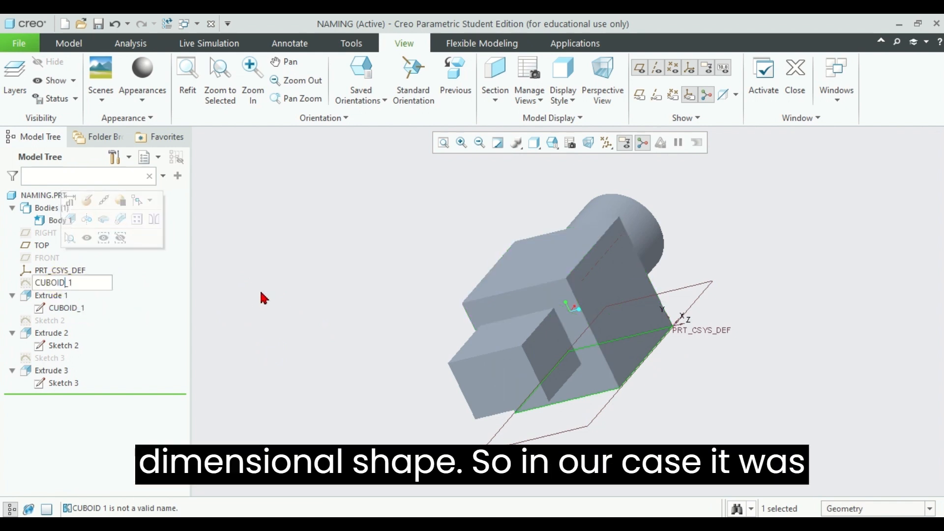
{"action": "key", "text": "shift+Home"}
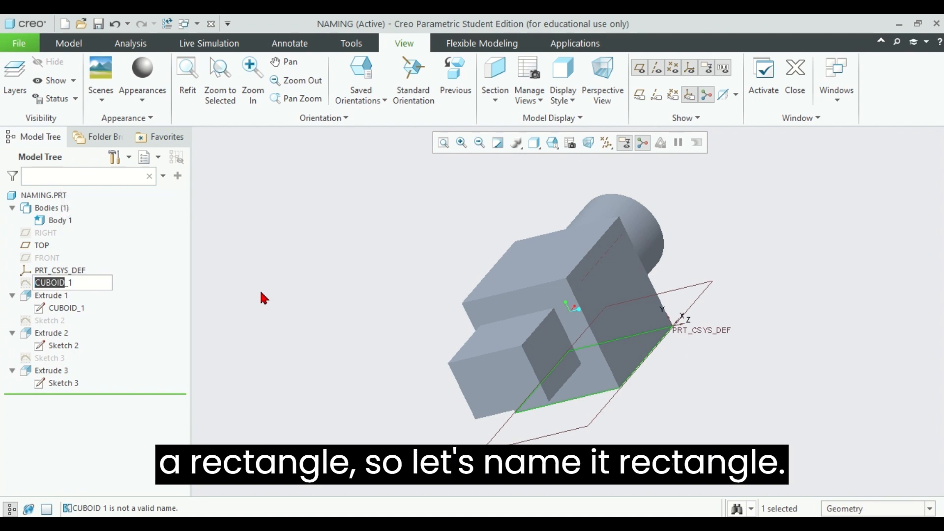
{"action": "type", "text": "Rectangle"}
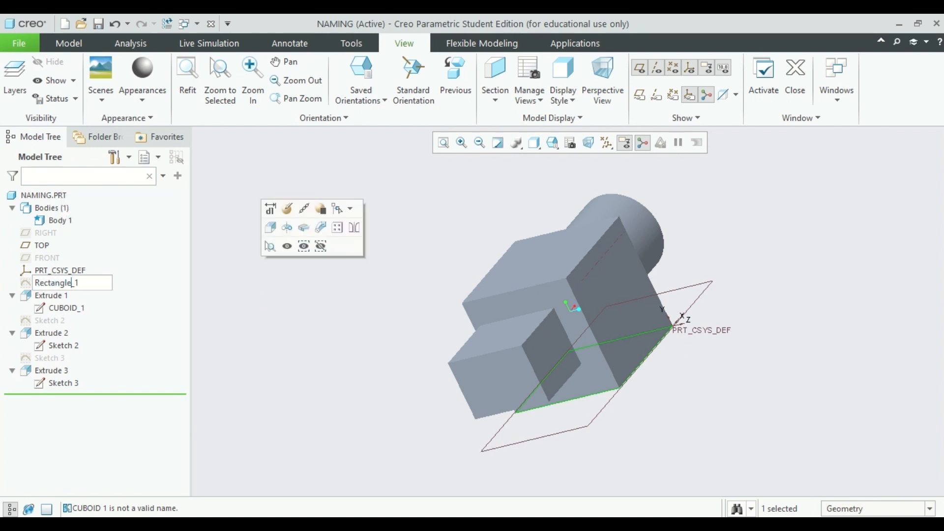
{"action": "key", "text": "Return"}
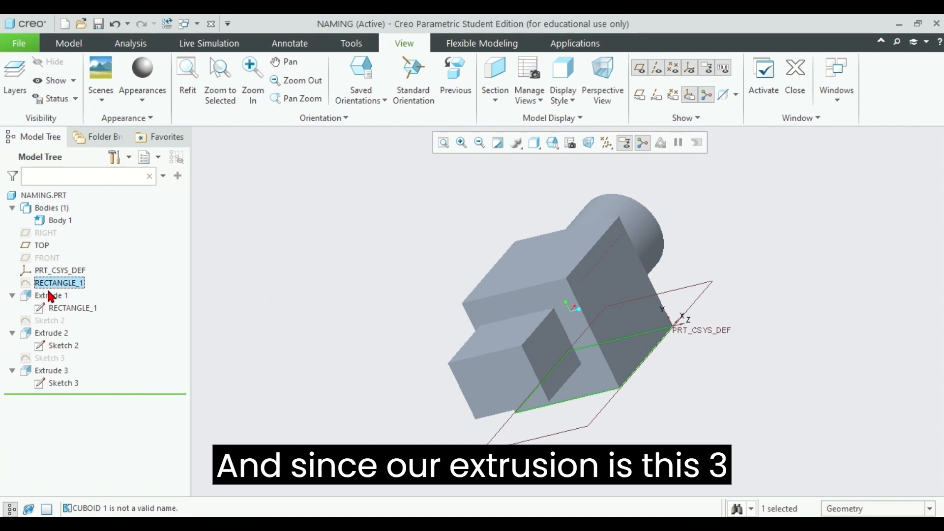
Step: Rename the Extrude 1 feature as CUBOID_1
{"action": "left_click", "coordinate": [63, 295]}
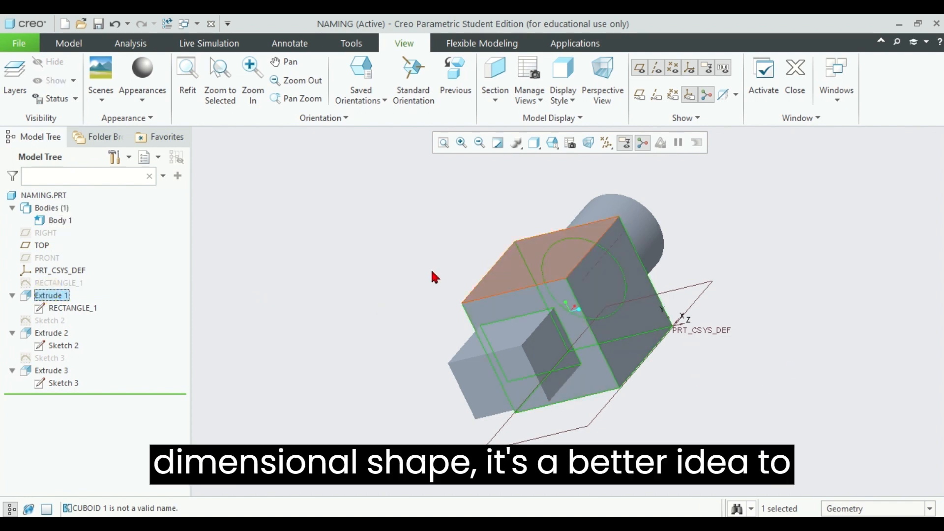
{"action": "double_click", "coordinate": [59, 296]}
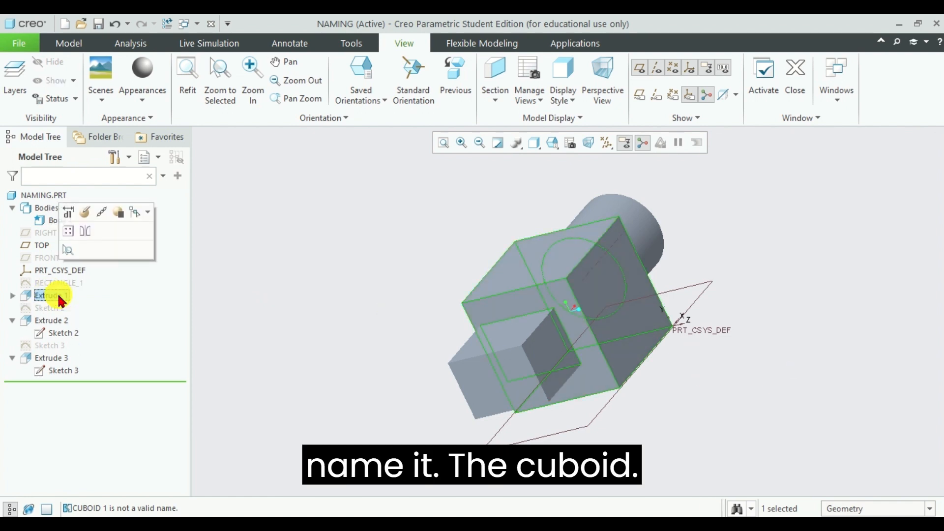
{"action": "left_click", "coordinate": [46, 295]}
{"action": "type", "text": "C"}
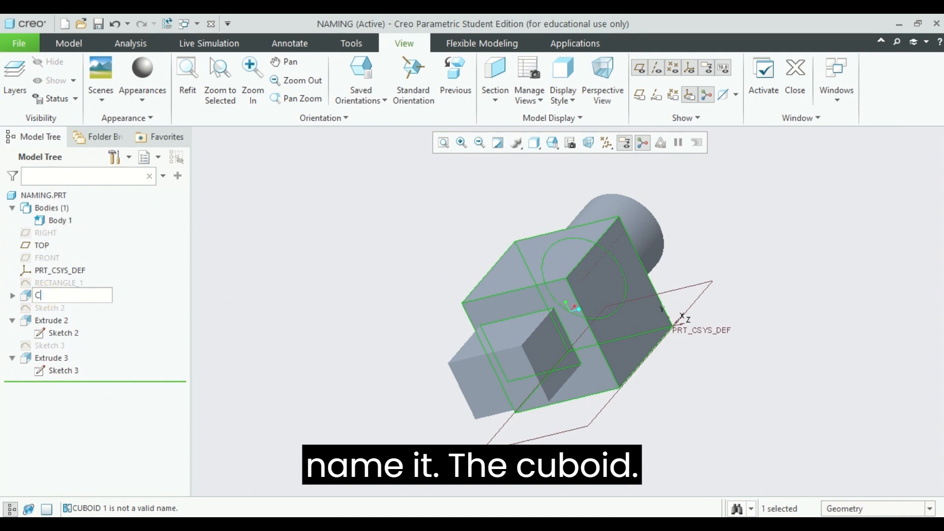
{"action": "type", "text": "uboid"}
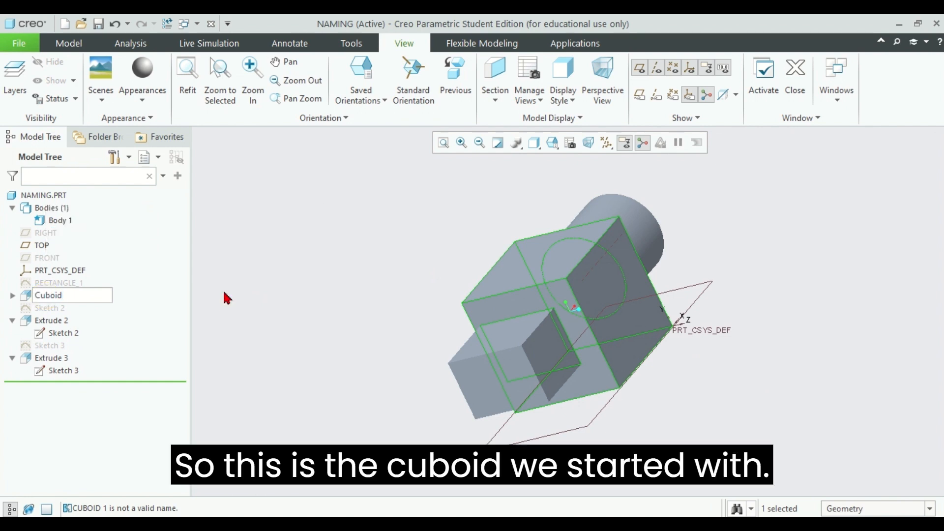
{"action": "type", "text": "_1"}
{"action": "key", "text": "Return"}
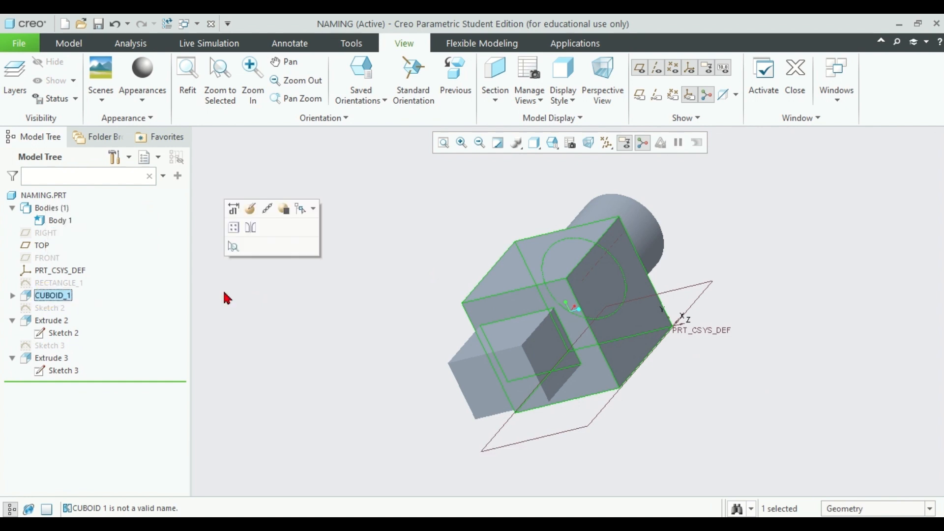
Step: Highlight the cylinder and its base circle to identify Sketch 2, and rename that standalone sketch as CIRCLE_1
{"action": "middle_click_drag", "start_coordinate": [798, 350], "coordinate": [751, 394]}
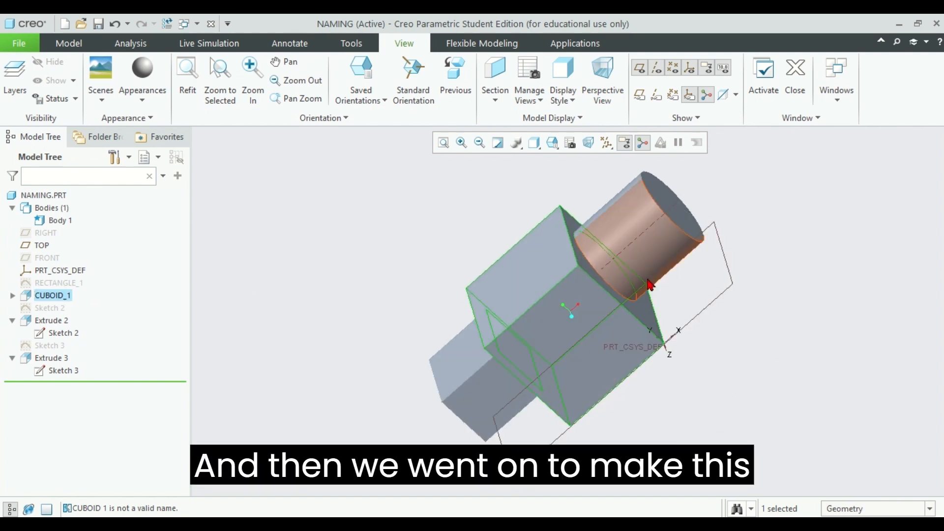
{"action": "left_click", "coordinate": [653, 260]}
{"action": "left_click", "coordinate": [875, 270]}
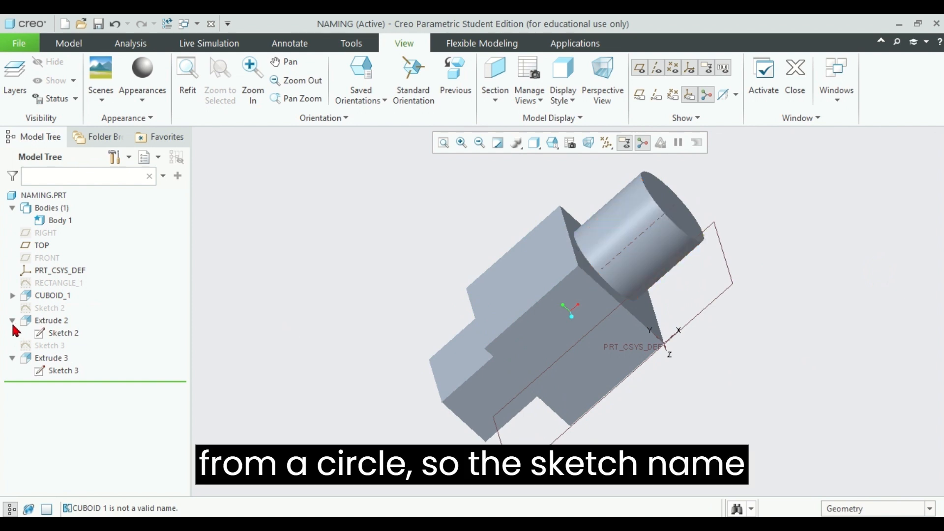
{"action": "left_click", "coordinate": [39, 308]}
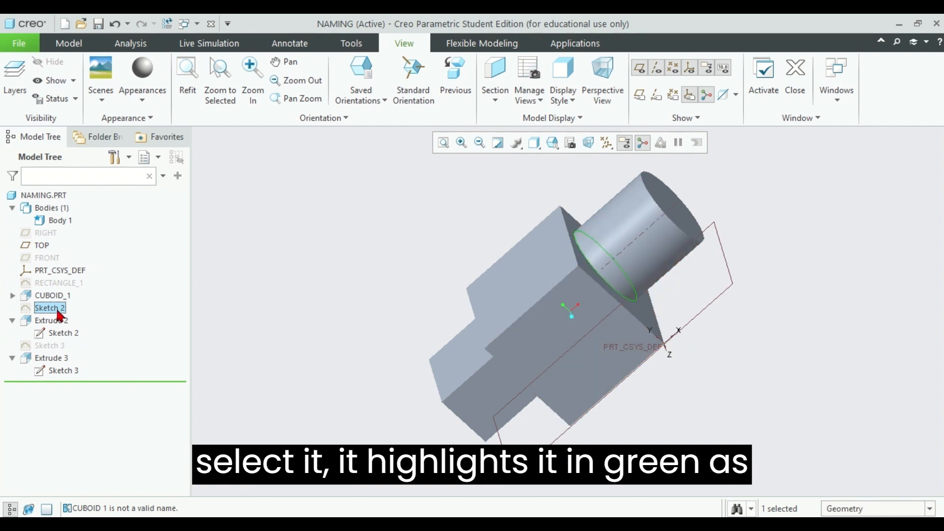
{"action": "middle_click_drag", "start_coordinate": [833, 305], "coordinate": [650, 298]}
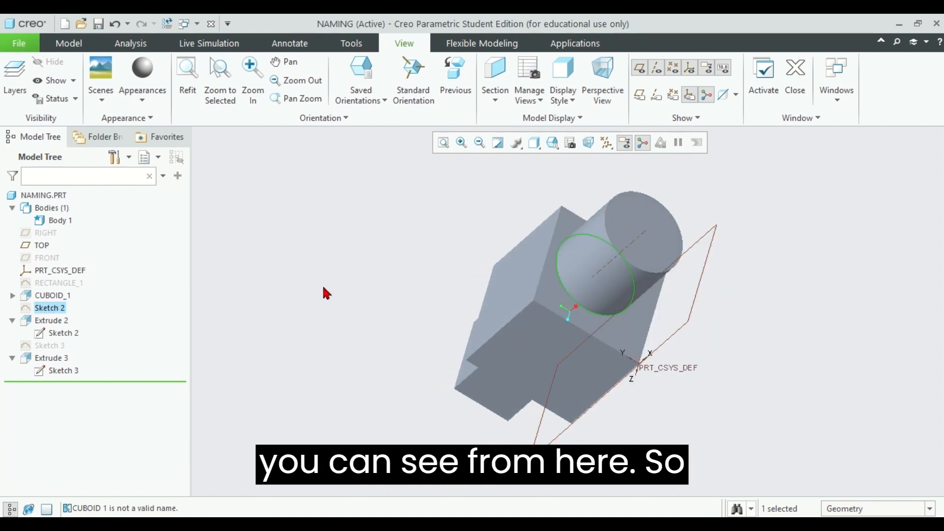
{"action": "left_click", "coordinate": [308, 300]}
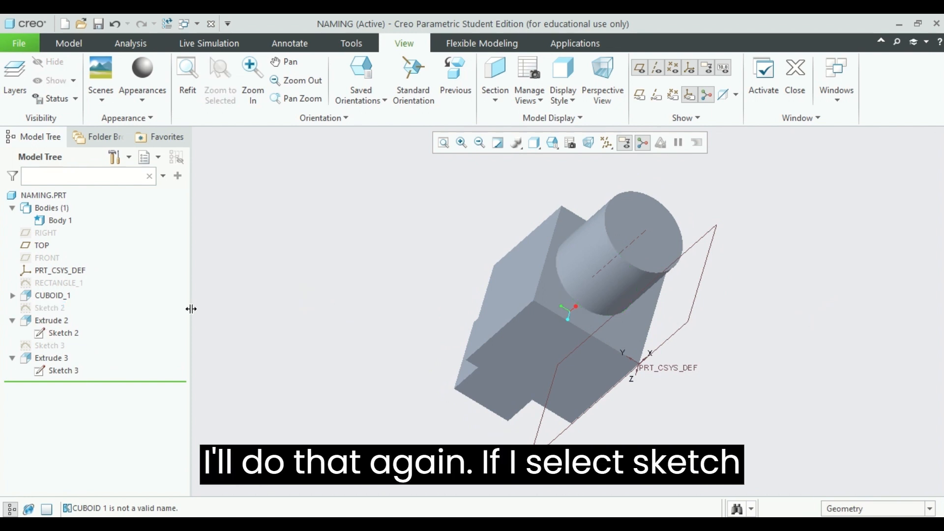
{"action": "left_click", "coordinate": [49, 308]}
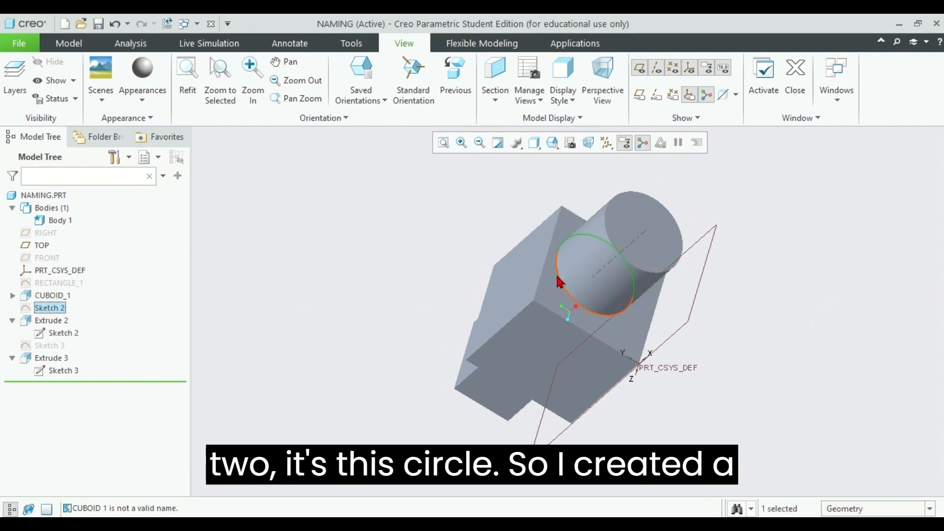
{"action": "double_click", "coordinate": [49, 309]}
{"action": "type", "text": "Circle_"}
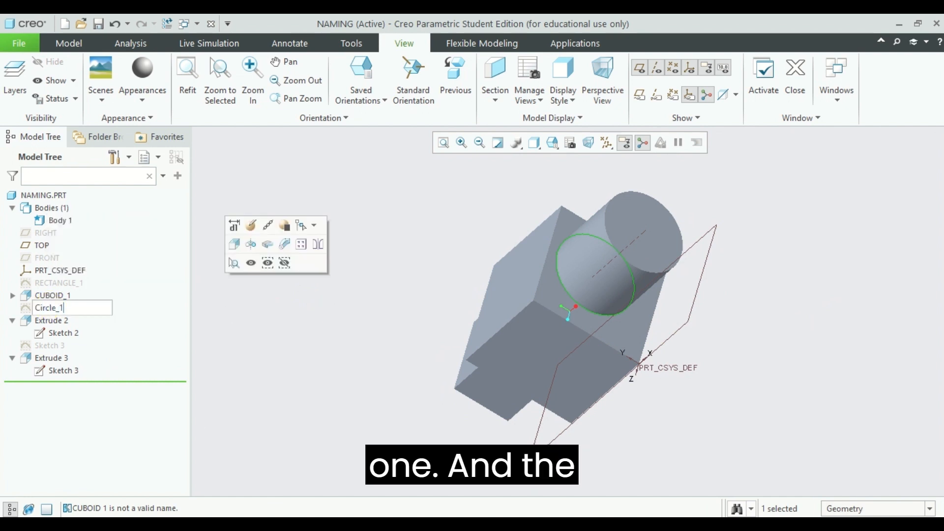
{"action": "type", "text": "1"}
{"action": "key", "text": "Return"}
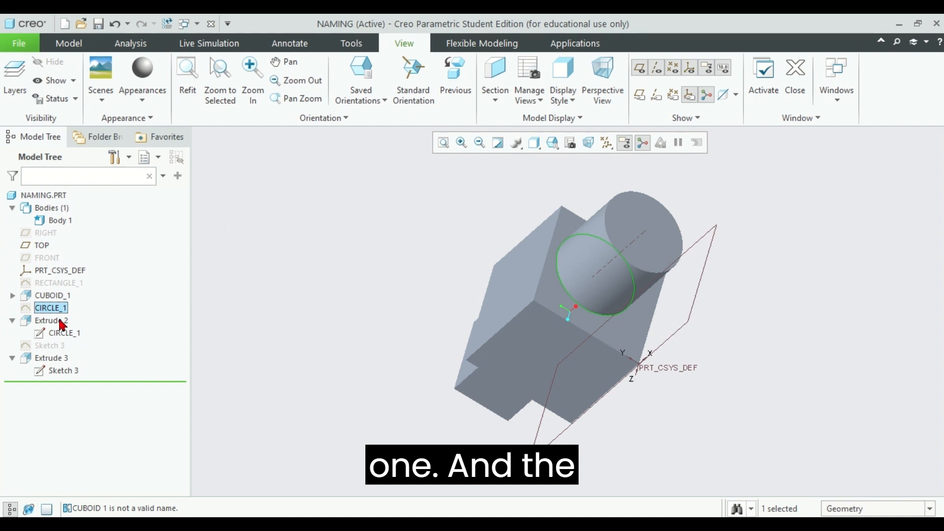
Step: Rename the Extrude 2 feature as CYLINDER_1 and clear the selection
{"action": "left_click", "coordinate": [63, 321]}
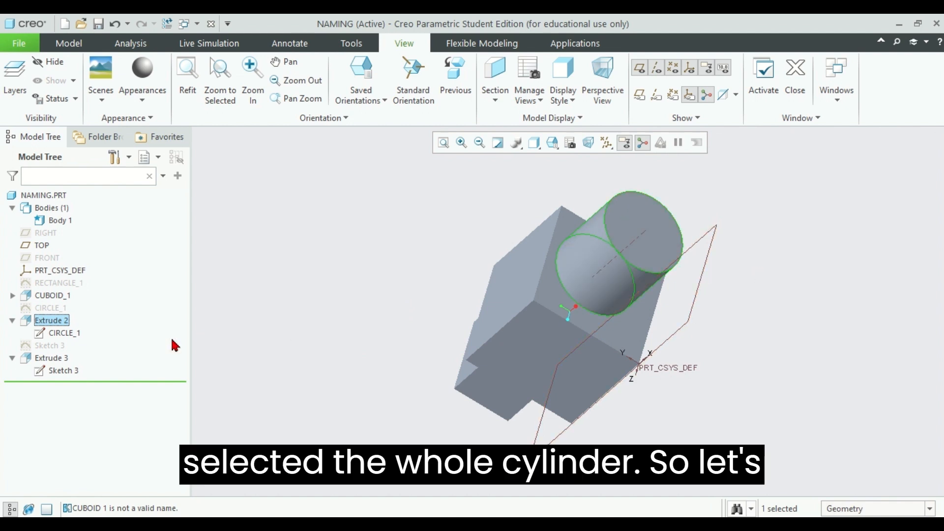
{"action": "double_click", "coordinate": [55, 320]}
{"action": "left_click", "coordinate": [52, 320]}
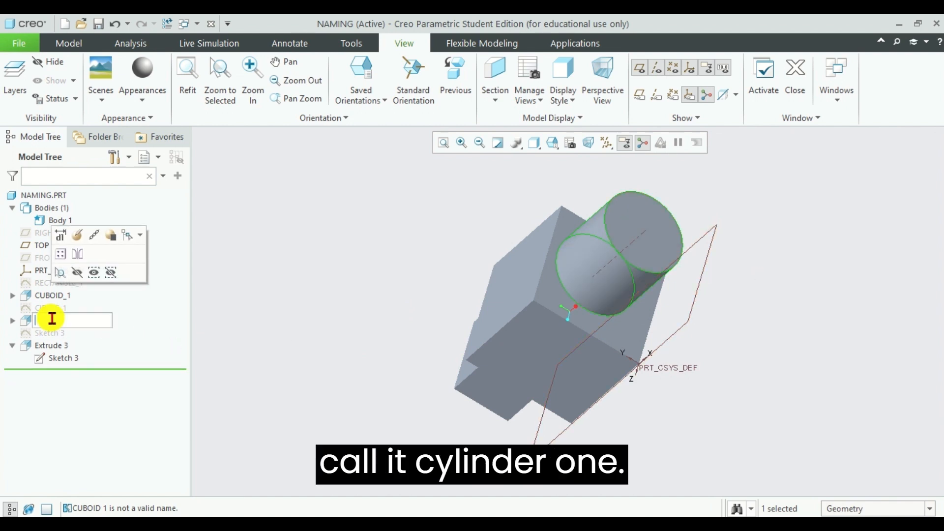
{"action": "key", "text": "BackSpace"}
{"action": "type", "text": "Cylinder_1"}
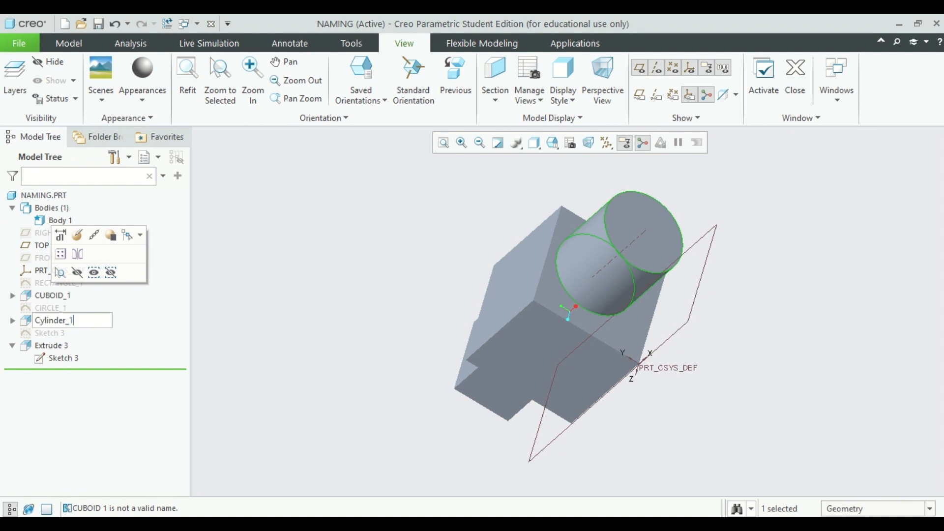
{"action": "key", "text": "Return"}
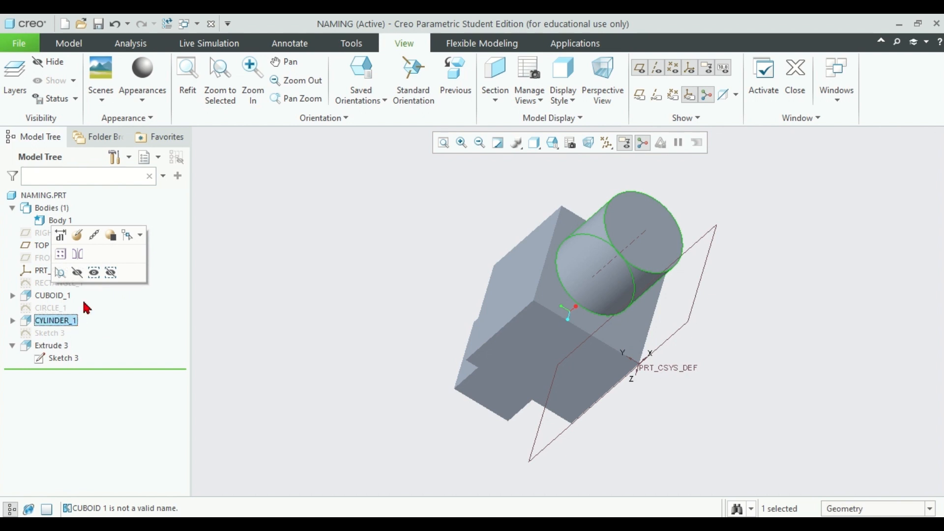
{"action": "left_click", "coordinate": [265, 316]}
Step: Rename the standalone Sketch 3, the profile of the smaller block, as RECTANGLE_2
{"action": "middle_click_drag", "start_coordinate": [350, 276], "coordinate": [337, 322]}
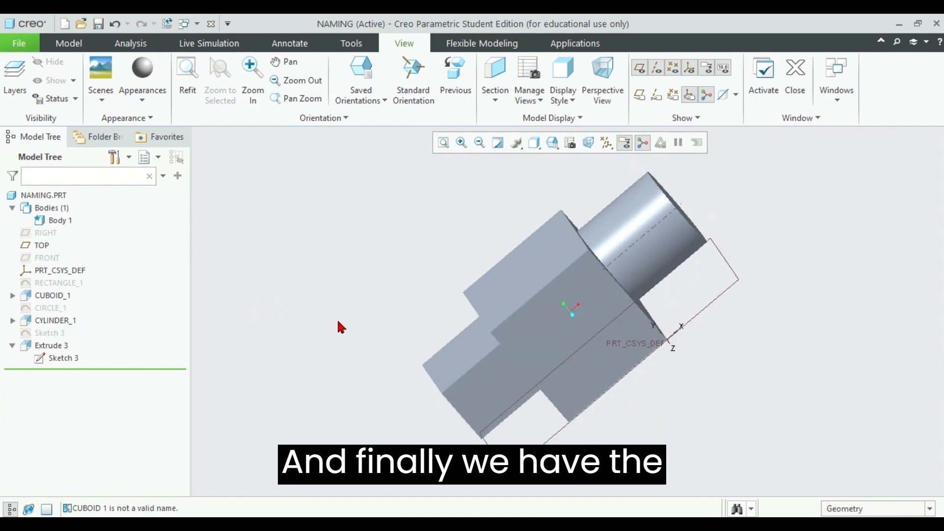
{"action": "middle_click_drag", "start_coordinate": [401, 358], "coordinate": [416, 285]}
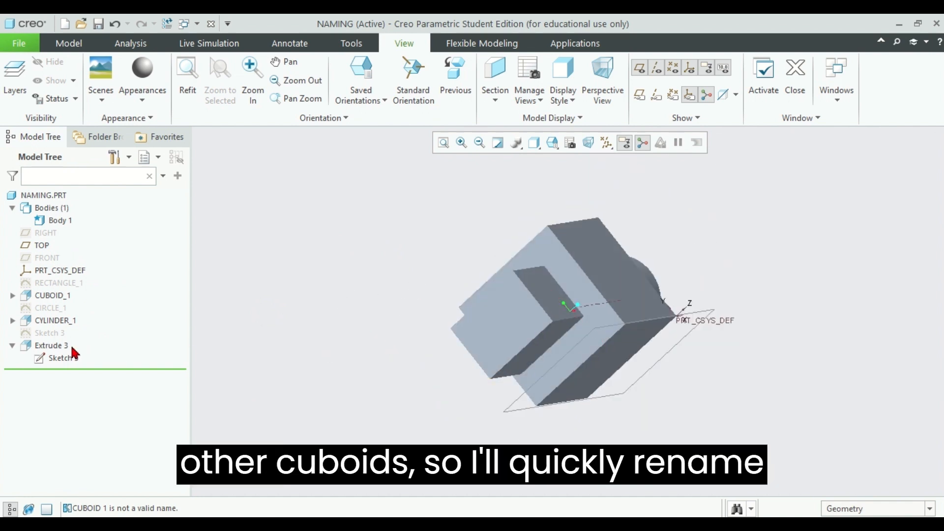
{"action": "left_click", "coordinate": [52, 362]}
{"action": "left_click", "coordinate": [64, 358]}
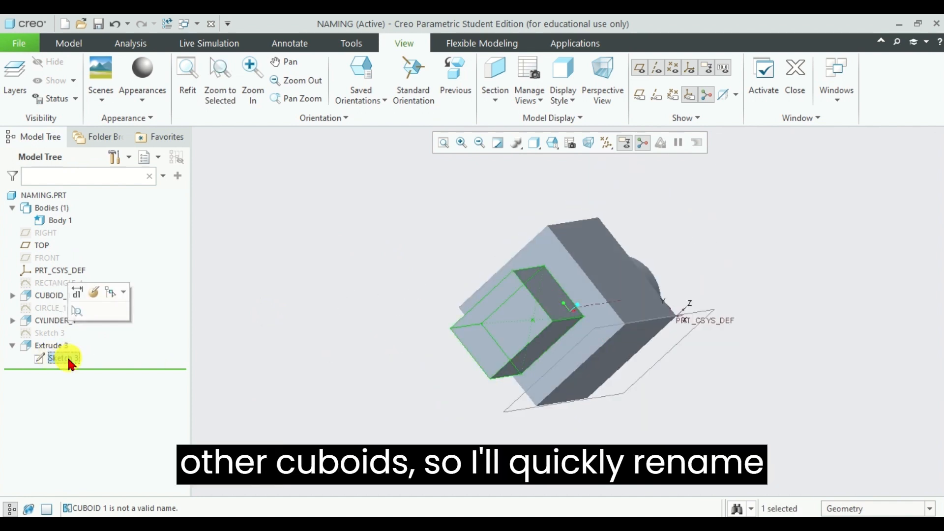
{"action": "left_click", "coordinate": [44, 334]}
{"action": "left_click", "coordinate": [64, 332]}
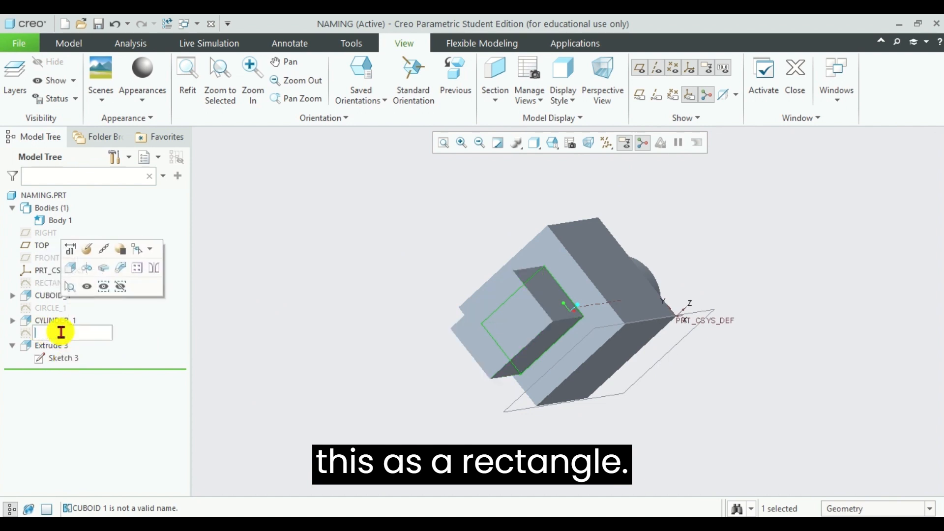
{"action": "type", "text": "Rectang"}
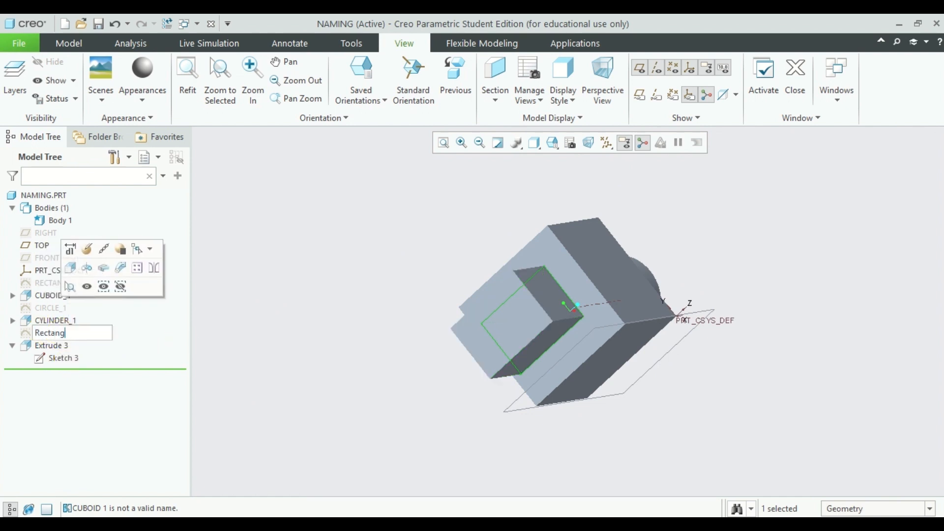
{"action": "type", "text": "le_2"}
{"action": "key", "text": "Return"}
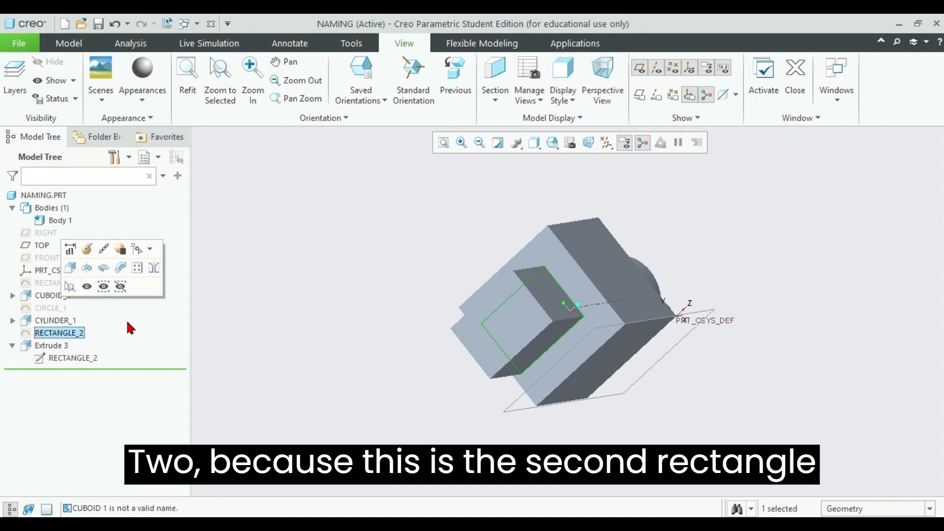
Step: Rename the Extrude 3 feature as CUBOID_2 and clear the selection
{"action": "left_click", "coordinate": [53, 345]}
{"action": "left_click", "coordinate": [58, 345]}
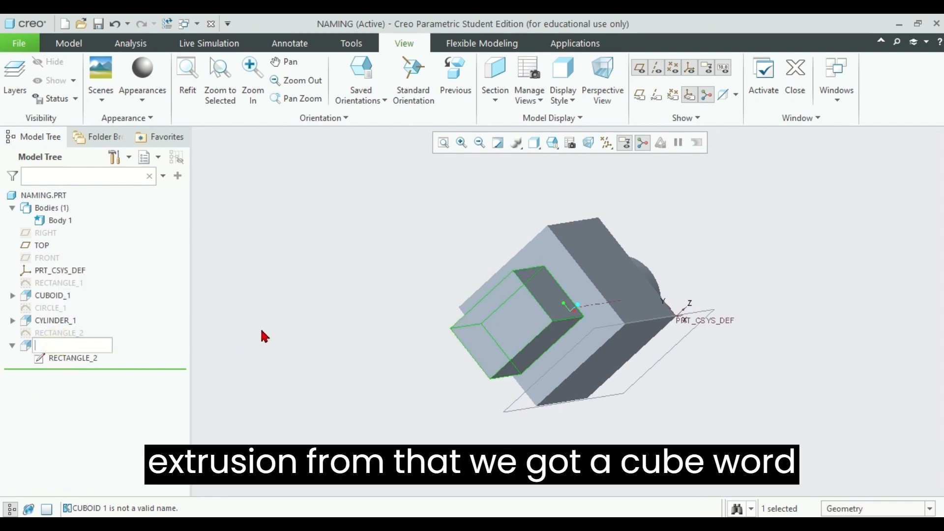
{"action": "type", "text": "Cuboid_2"}
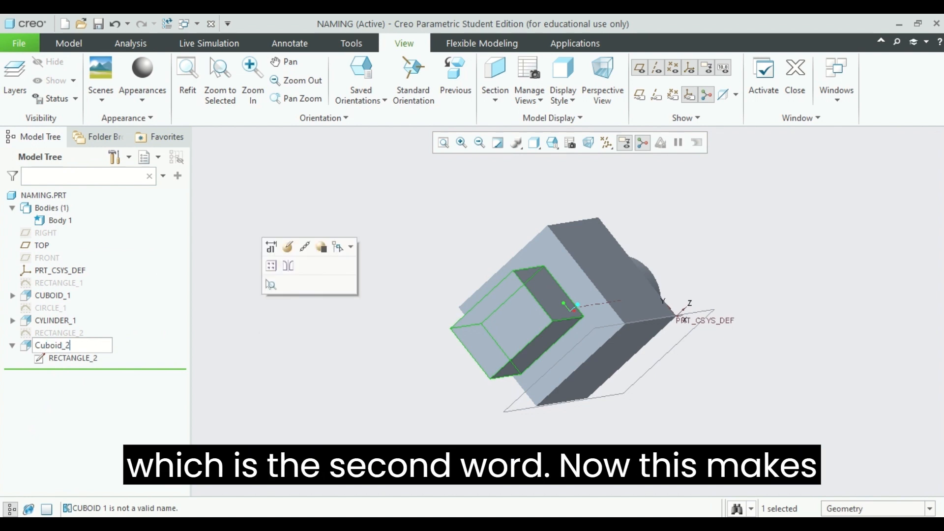
{"action": "key", "text": "Return"}
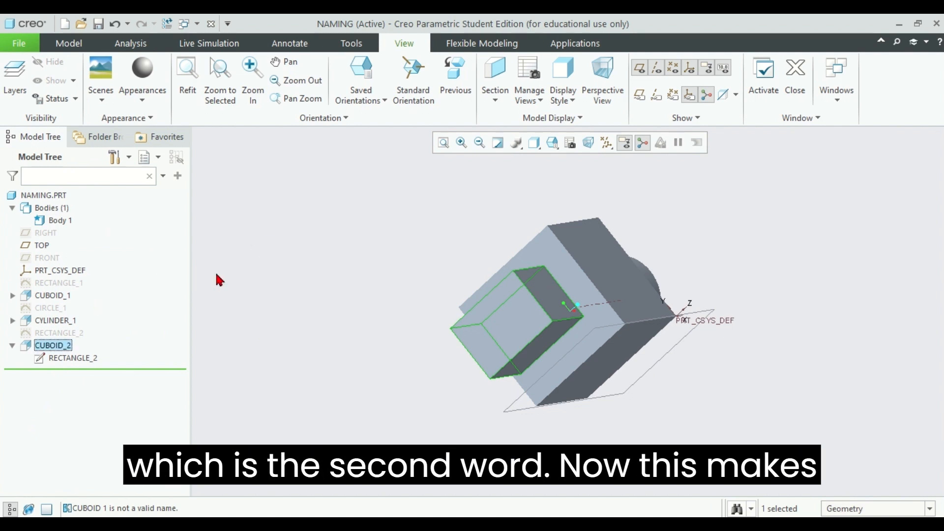
{"action": "mouse_move", "coordinate": [347, 270]}
{"action": "middle_mouse_down"}
{"action": "mouse_move", "coordinate": [385, 243]}
{"action": "mouse_move", "coordinate": [352, 278]}
{"action": "mouse_move", "coordinate": [405, 245]}
{"action": "mouse_move", "coordinate": [417, 280]}
{"action": "mouse_move", "coordinate": [371, 251]}
{"action": "mouse_move", "coordinate": [611, 242]}
{"action": "mouse_move", "coordinate": [669, 216]}
{"action": "mouse_move", "coordinate": [632, 238]}
{"action": "mouse_move", "coordinate": [368, 245]}
{"action": "mouse_move", "coordinate": [330, 266]}
{"action": "middle_mouse_up"}
{"action": "left_click", "coordinate": [338, 258]}
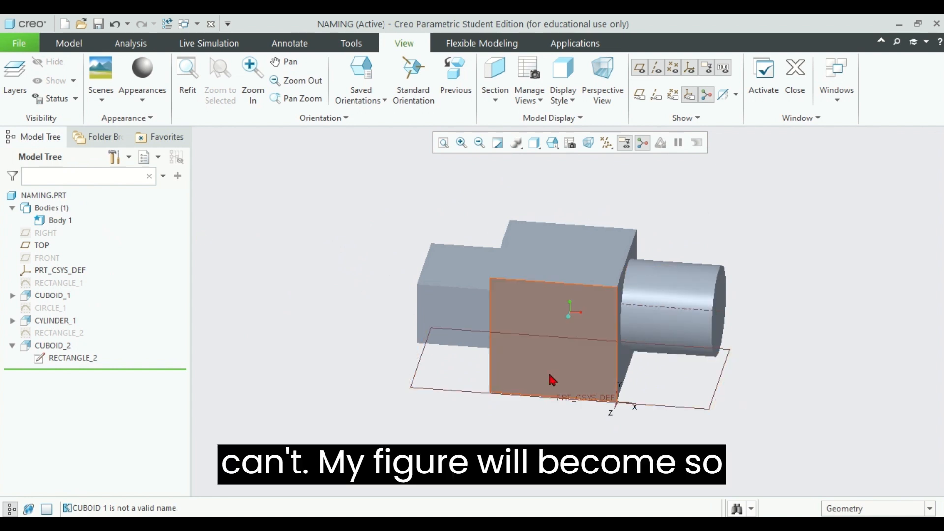
Step: Examine individual geometry by selecting an edge and a side face of CUBOID_1 and the circular end face of CYLINDER_1
{"action": "mouse_move", "coordinate": [548, 371]}
{"action": "middle_mouse_down"}
{"action": "mouse_move", "coordinate": [545, 440]}
{"action": "mouse_move", "coordinate": [531, 411]}
{"action": "mouse_move", "coordinate": [544, 394]}
{"action": "middle_mouse_up"}
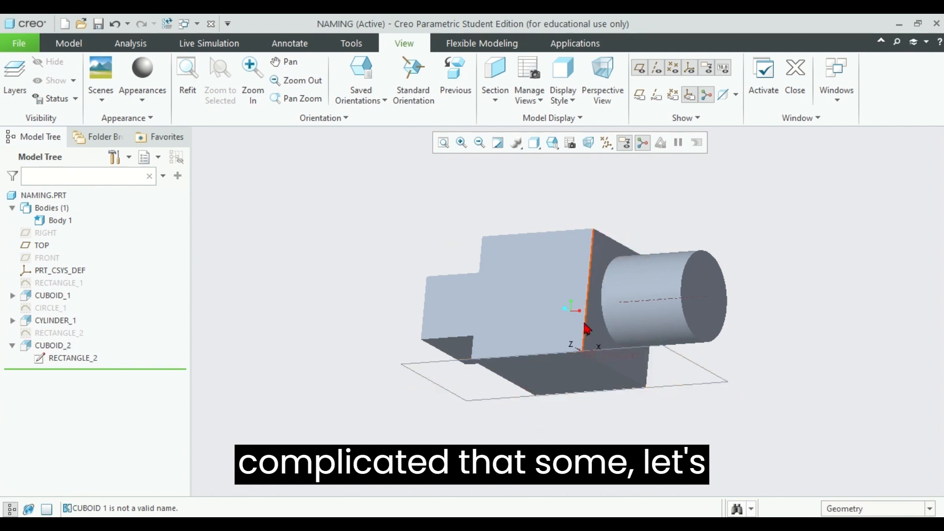
{"action": "left_click", "coordinate": [588, 326]}
{"action": "left_click", "coordinate": [516, 317]}
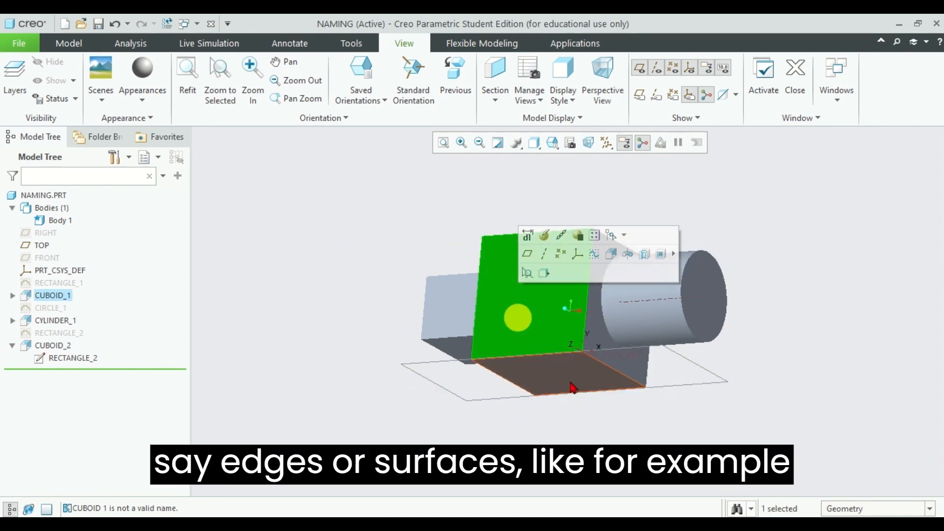
{"action": "middle_click_drag", "start_coordinate": [834, 301], "coordinate": [797, 313]}
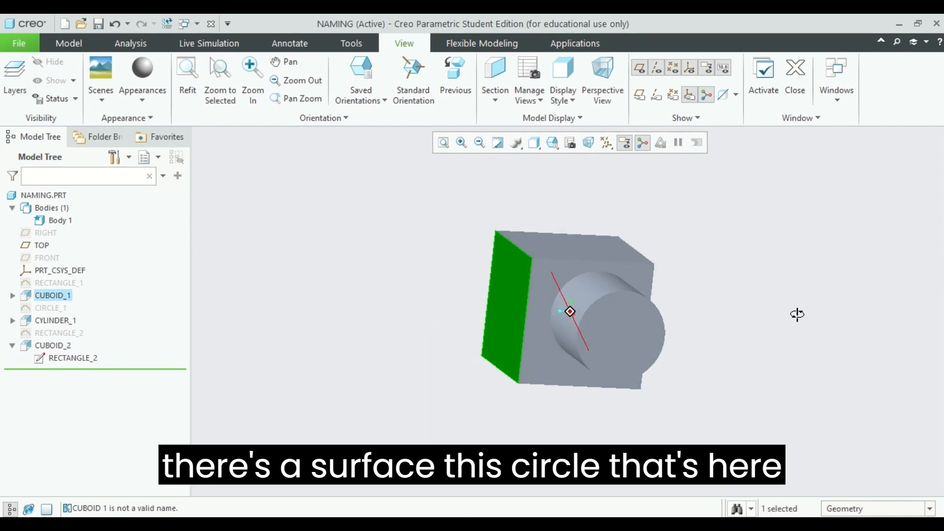
{"action": "left_click", "coordinate": [609, 339]}
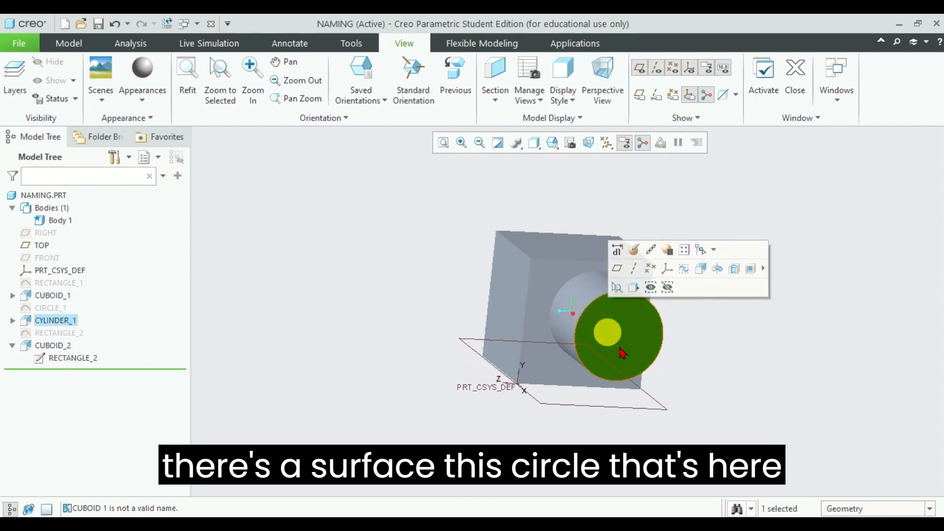
Step: Examine the cylinder's curved surface and circular end face, and highlight its CIRCLE_1 profile sketch in the model
{"action": "left_click", "coordinate": [566, 305]}
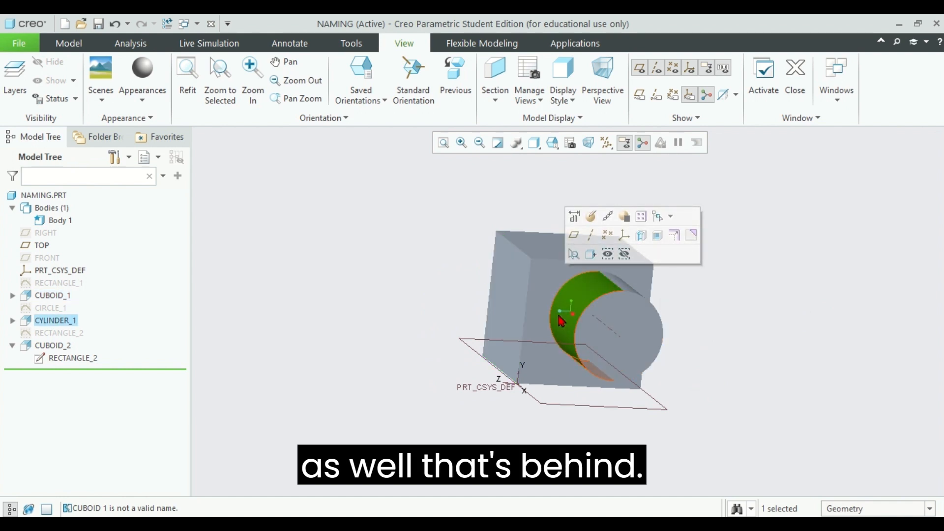
{"action": "left_click", "coordinate": [612, 346]}
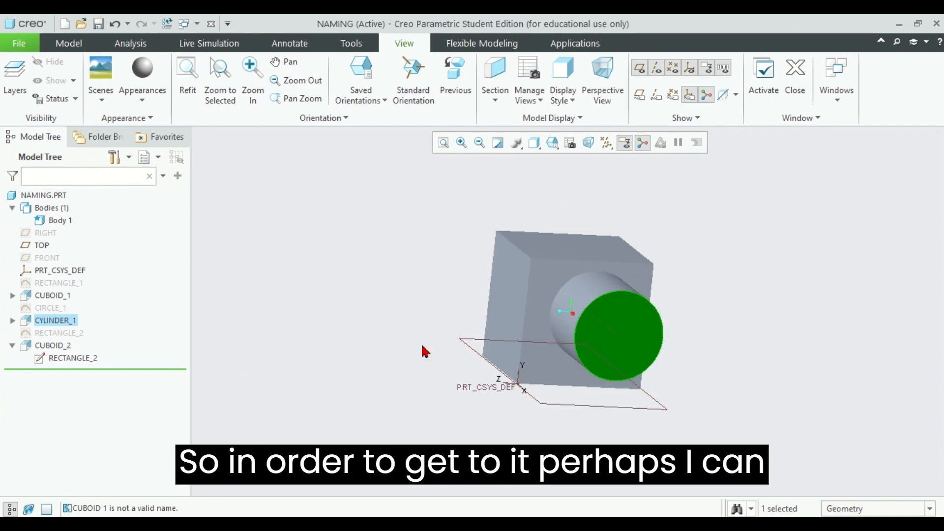
{"action": "left_click", "coordinate": [49, 308]}
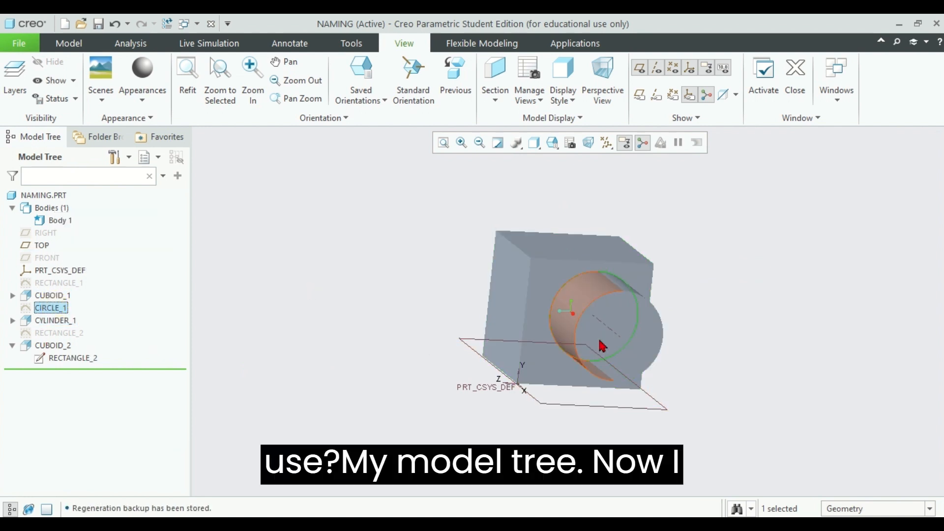
{"action": "middle_click_drag", "start_coordinate": [754, 346], "coordinate": [631, 344]}
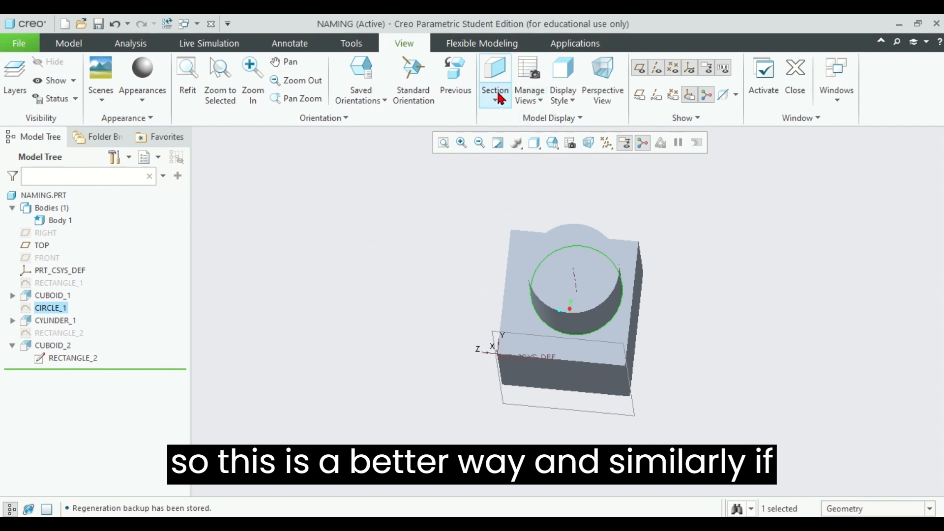
Step: Switch the model's display style to Wireframe and inspect the circle where the cylinder meets the larger block
{"action": "left_click", "coordinate": [563, 96]}
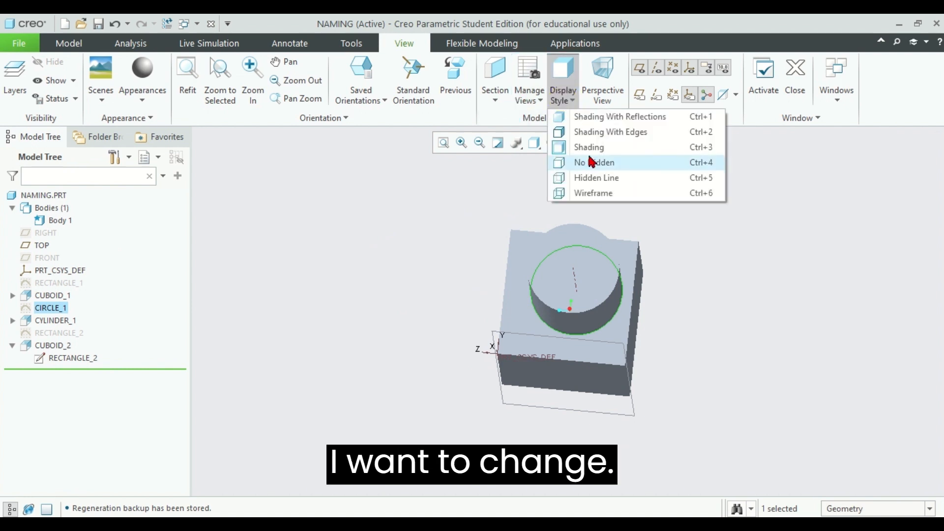
{"action": "left_click", "coordinate": [592, 191]}
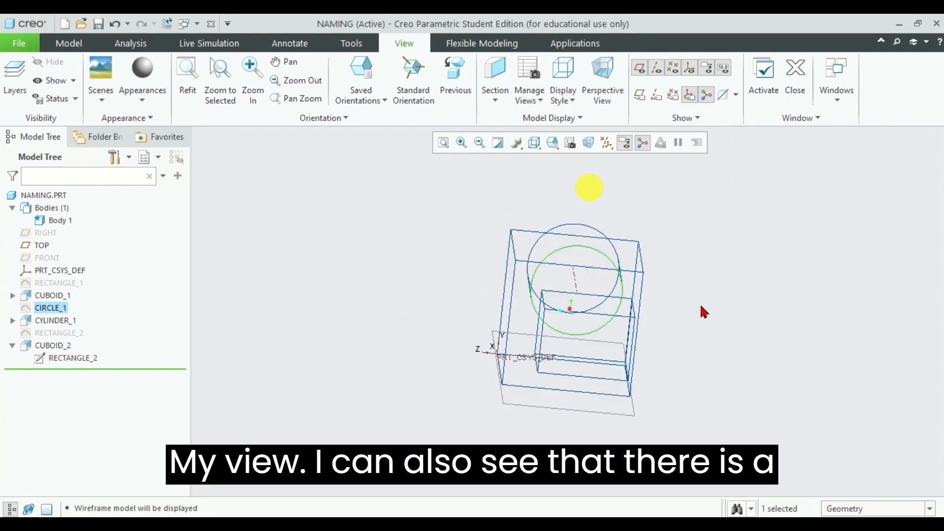
{"action": "middle_click_drag", "start_coordinate": [704, 307], "coordinate": [611, 295]}
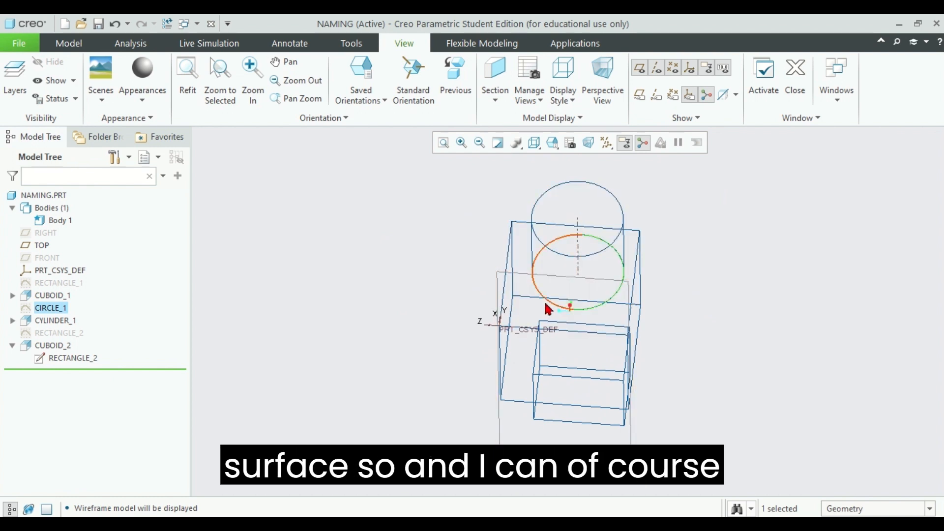
Step: Try to hide the CYLINDER_1 feature to reach the block surface beneath it
{"action": "left_click", "coordinate": [53, 347]}
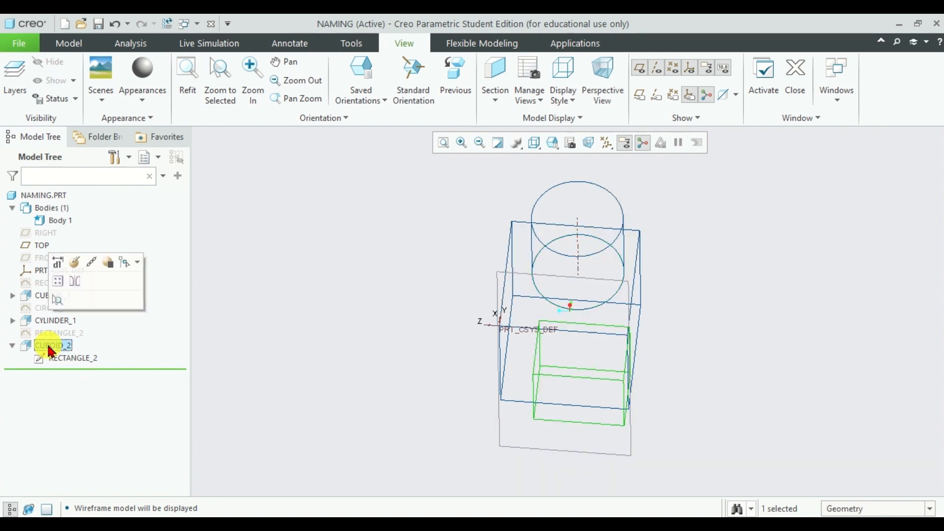
{"action": "left_click", "coordinate": [46, 320]}
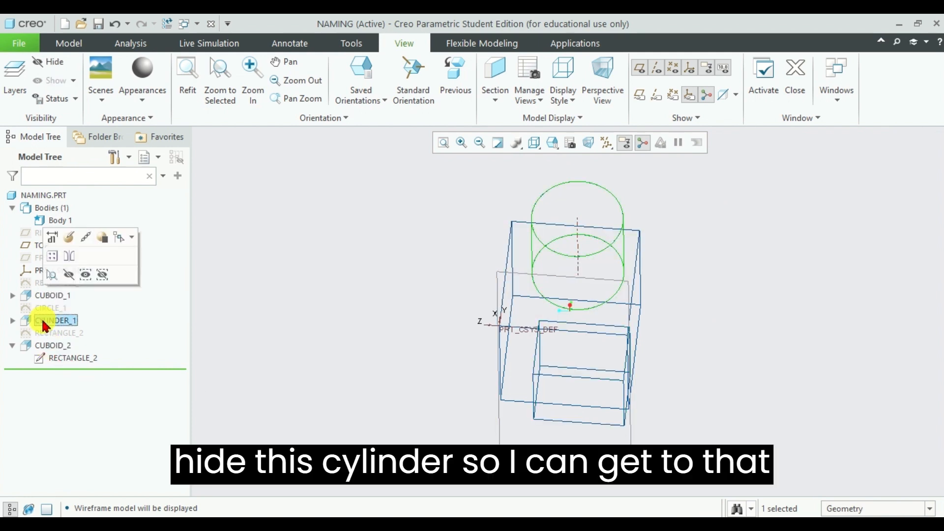
{"action": "left_click", "coordinate": [68, 275]}
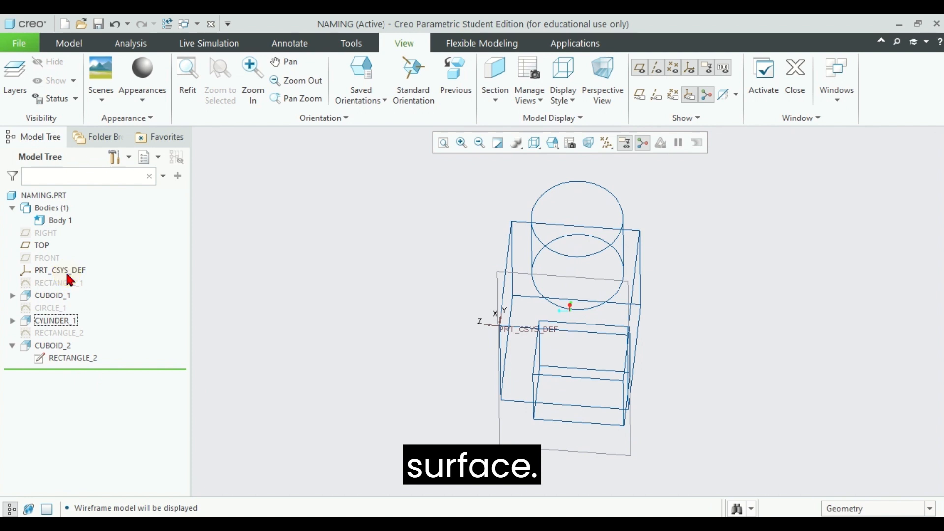
Step: Suppress CYLINDER_1 together with its CIRCLE_1 sketch and select the CUBOID_1 face it was built on
{"action": "left_click", "coordinate": [12, 321]}
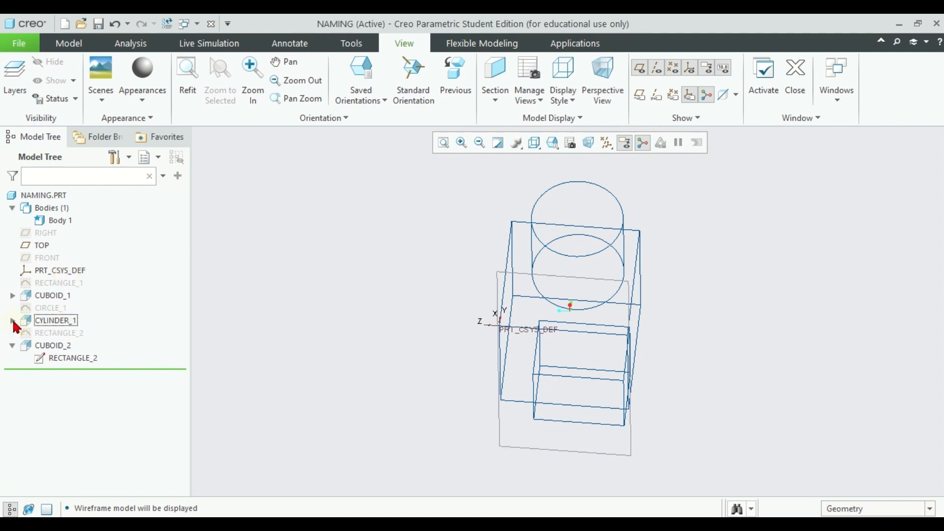
{"action": "left_click", "coordinate": [55, 320]}
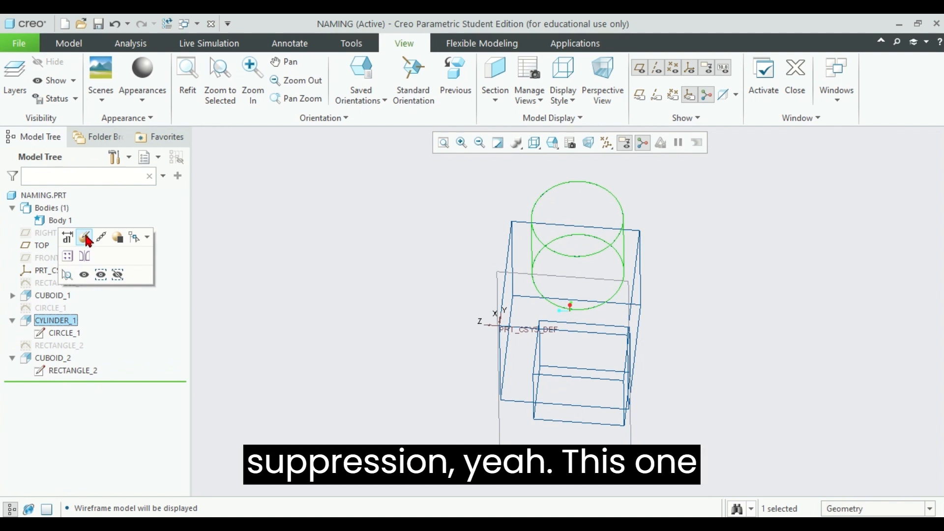
{"action": "left_click", "coordinate": [121, 239]}
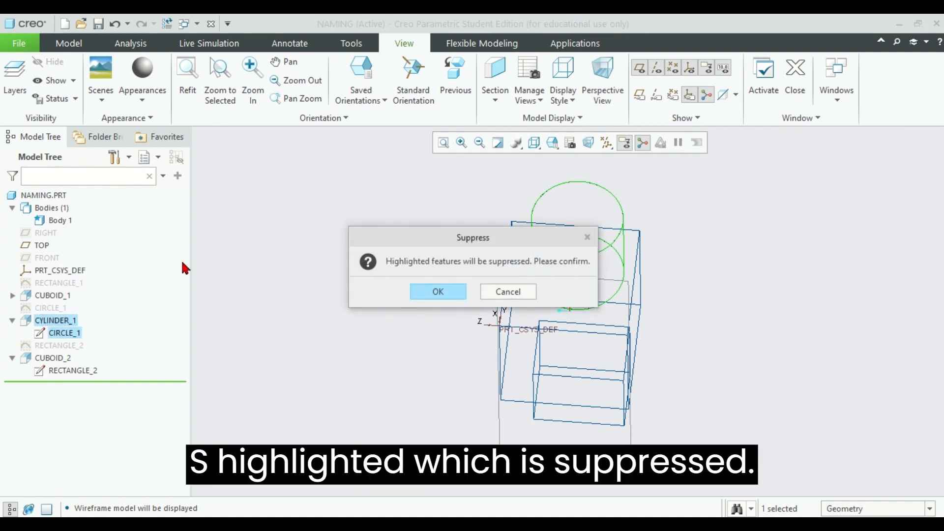
{"action": "left_click", "coordinate": [442, 291]}
{"action": "left_click", "coordinate": [584, 271]}
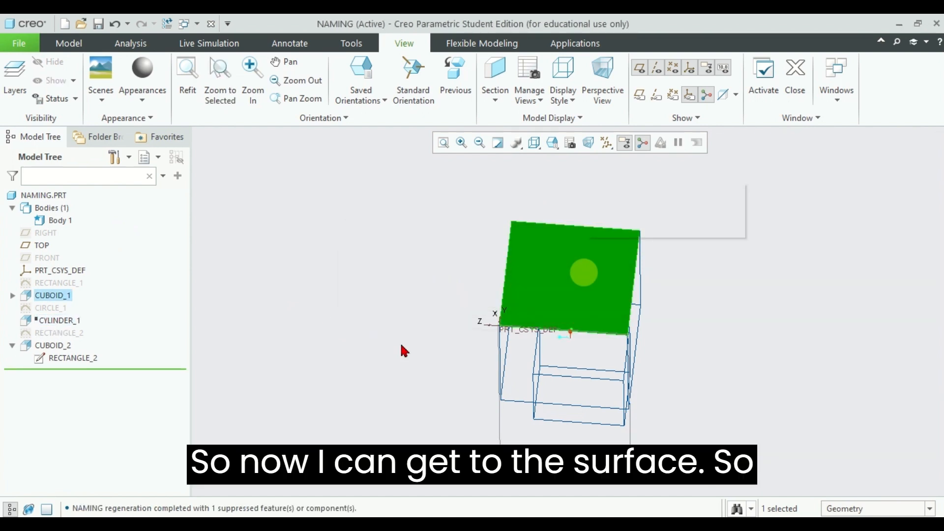